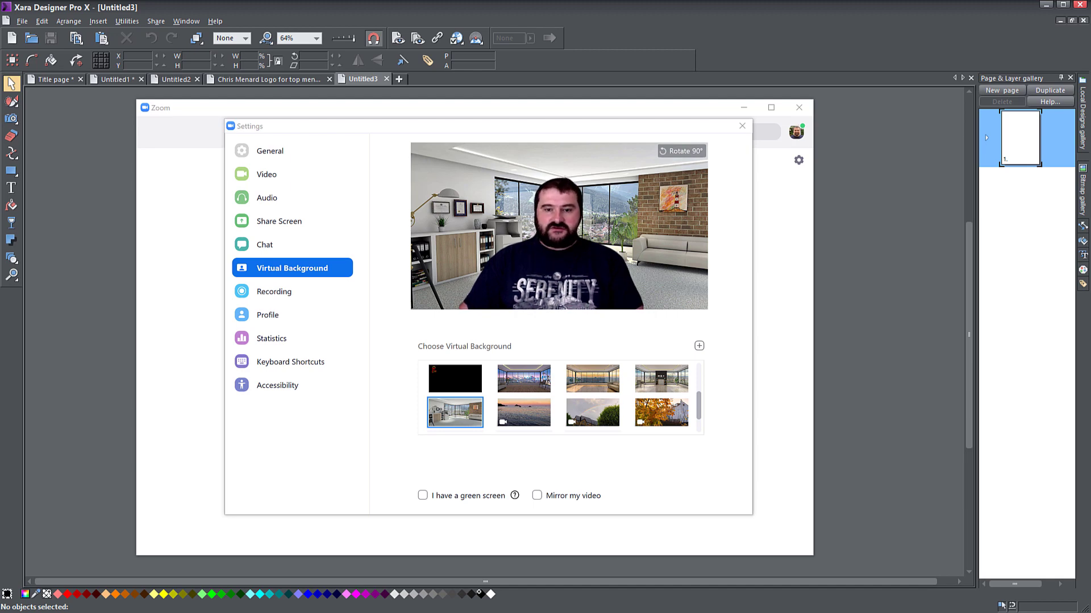
# Close Zoom Settings, minimize Zoom, and shift the blank Untitled3 page slightly right
pyautogui.click(746, 127)
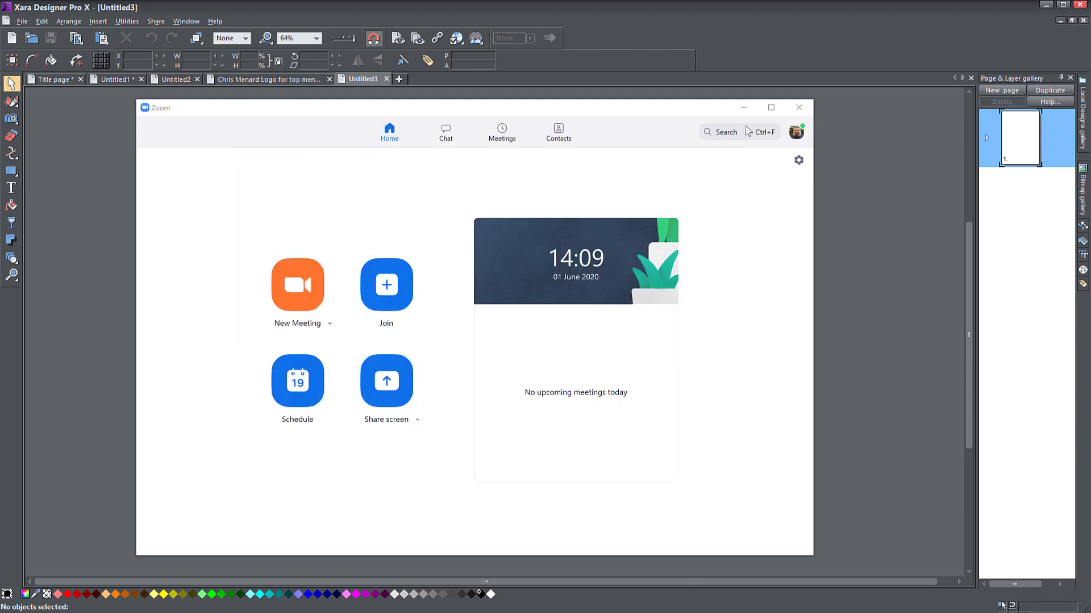
pyautogui.click(744, 107)
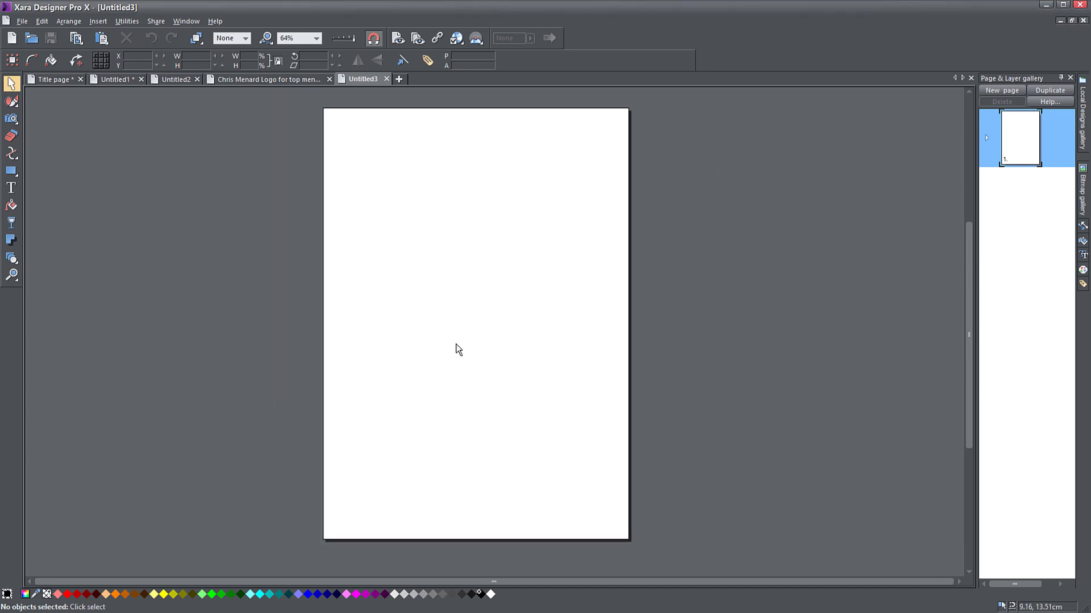
pyautogui.moveTo(459, 350); pyautogui.dragTo(489, 342)
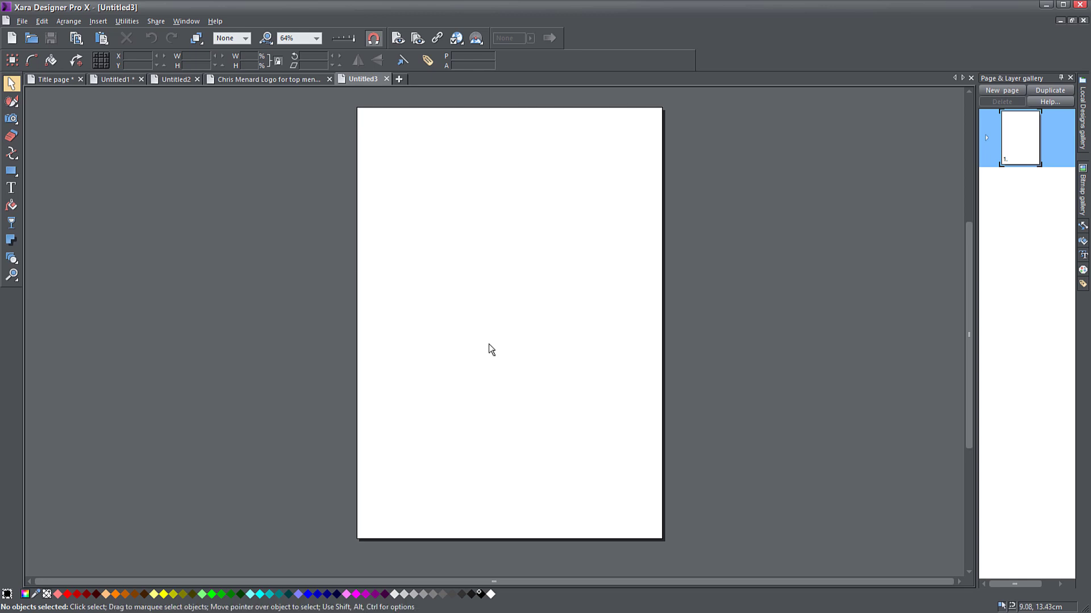
# Set the page to a custom 1920px × 1080px size in Page Options
pyautogui.rightClick(480, 260)
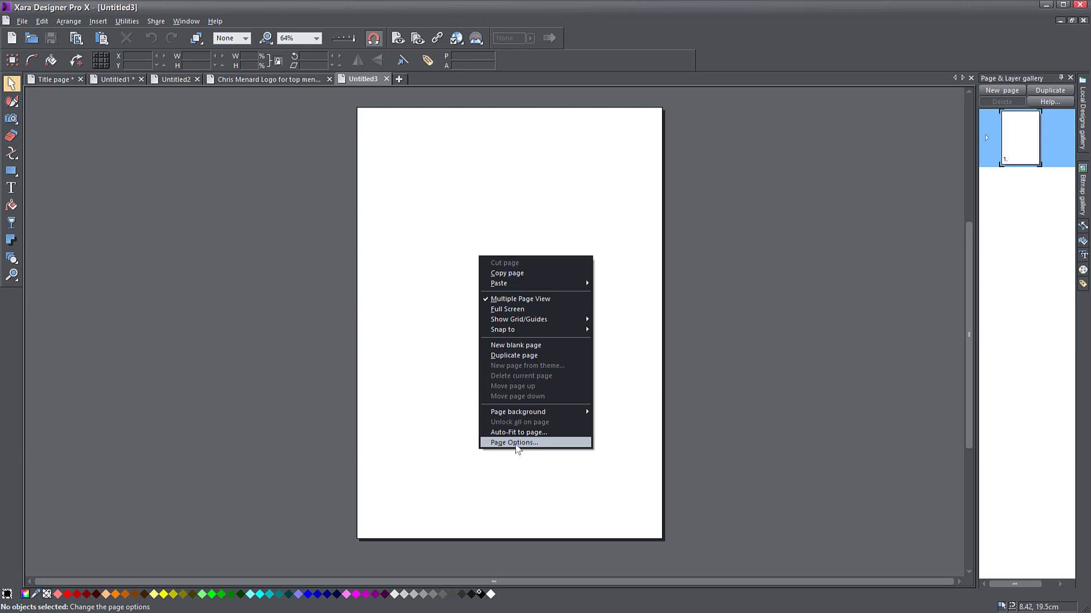
pyautogui.click(515, 443)
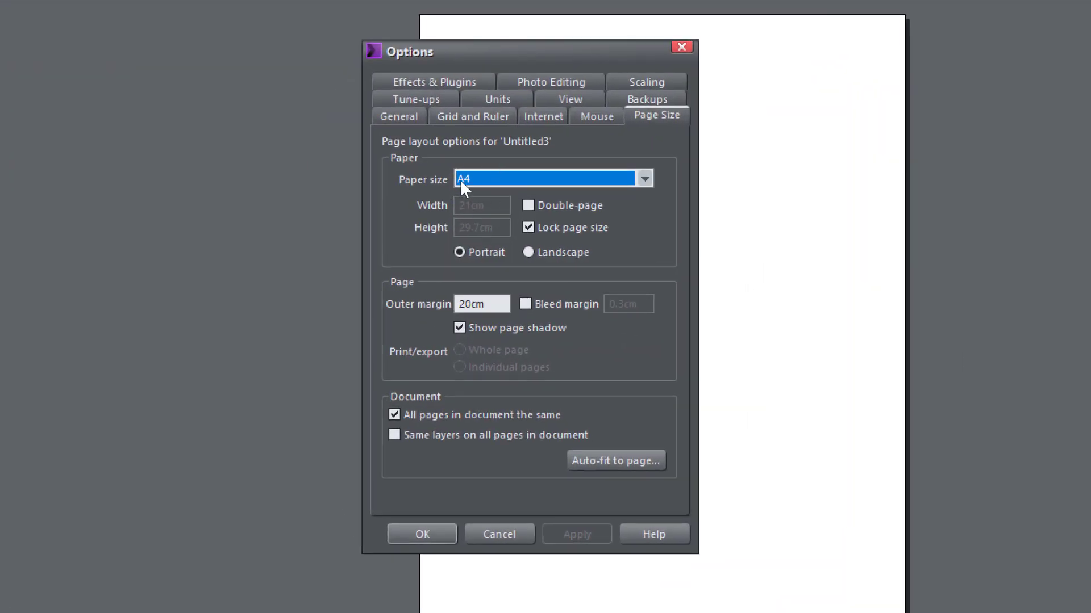
pyautogui.click(516, 178)
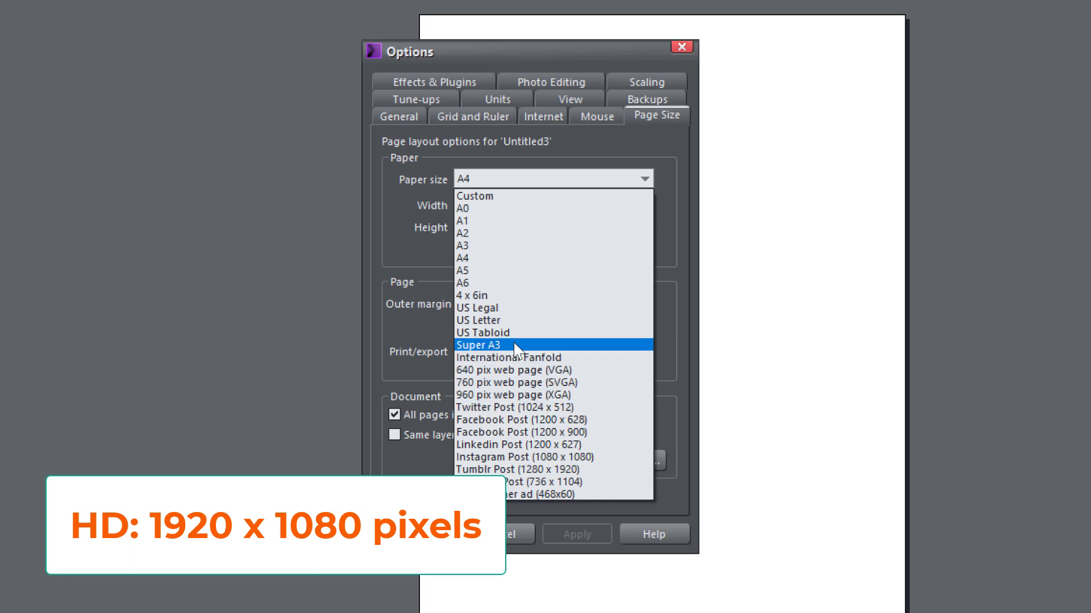
pyautogui.click(476, 196)
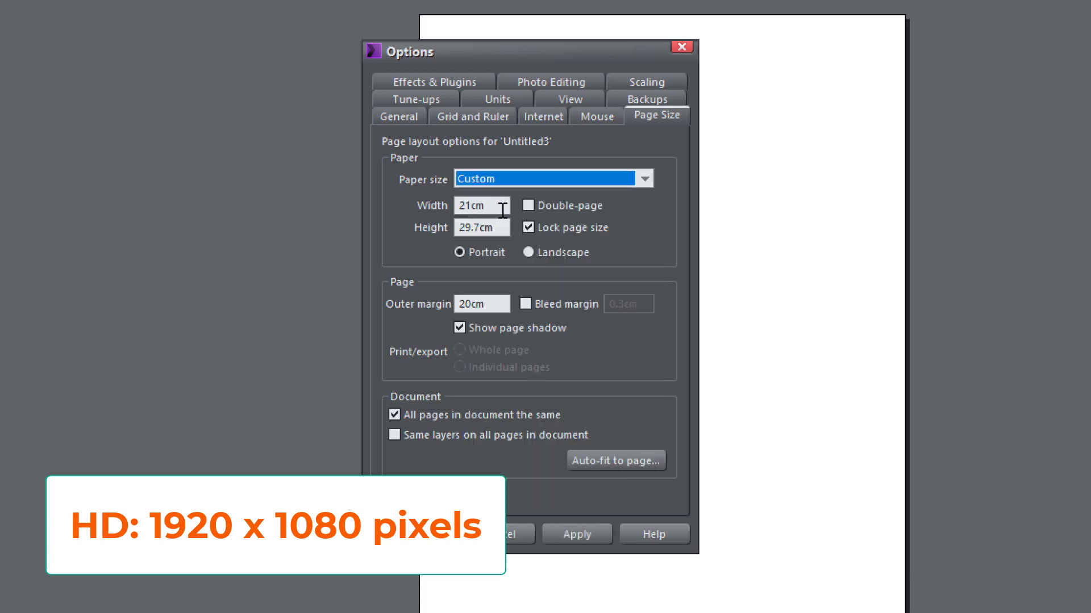
pyautogui.click(503, 208)
pyautogui.write('192')
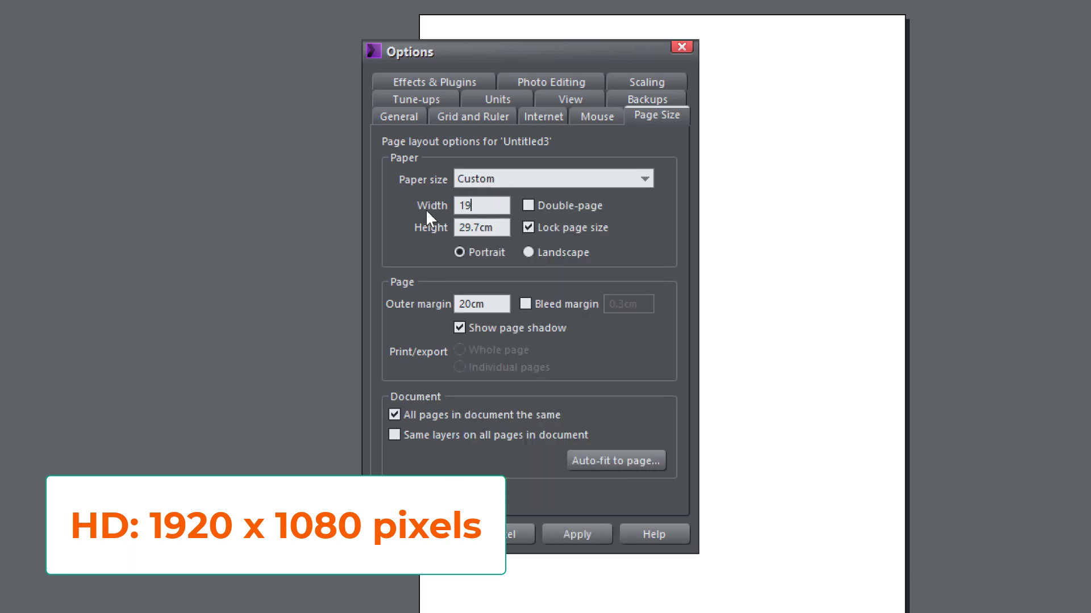
pyautogui.write('0px')
pyautogui.press('Tab')
pyautogui.write('1080px')
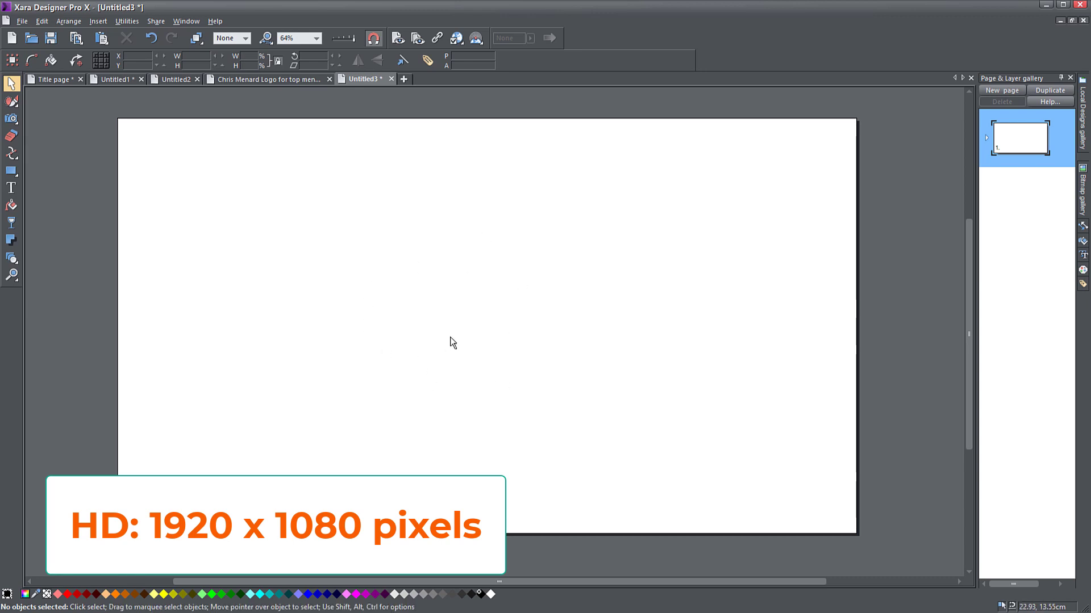
# Change the page's paper size to A0 and apply it
pyautogui.rightClick(354, 208)
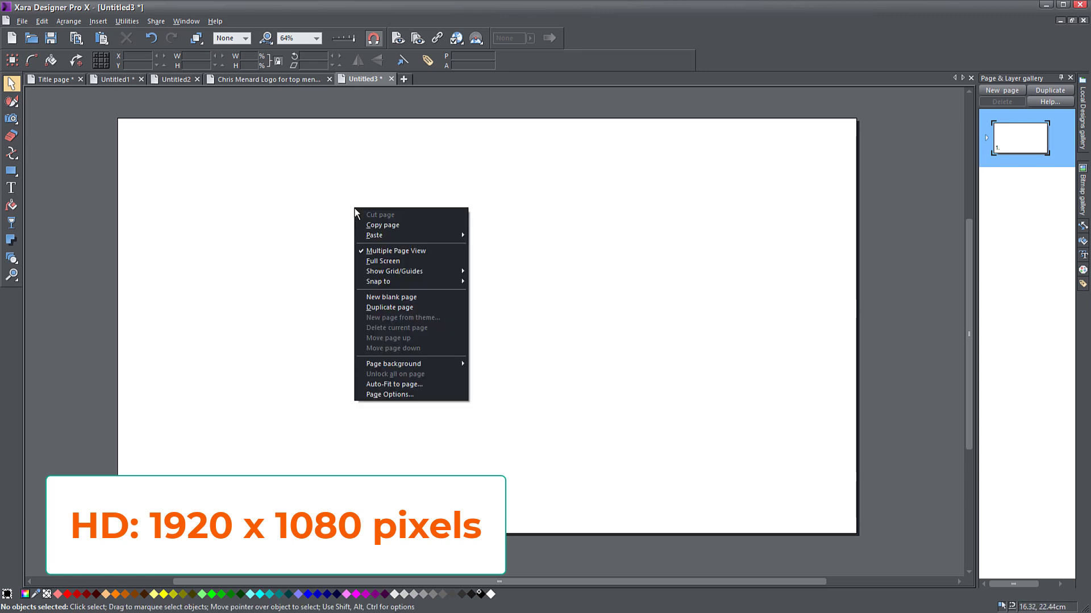
pyautogui.click(418, 394)
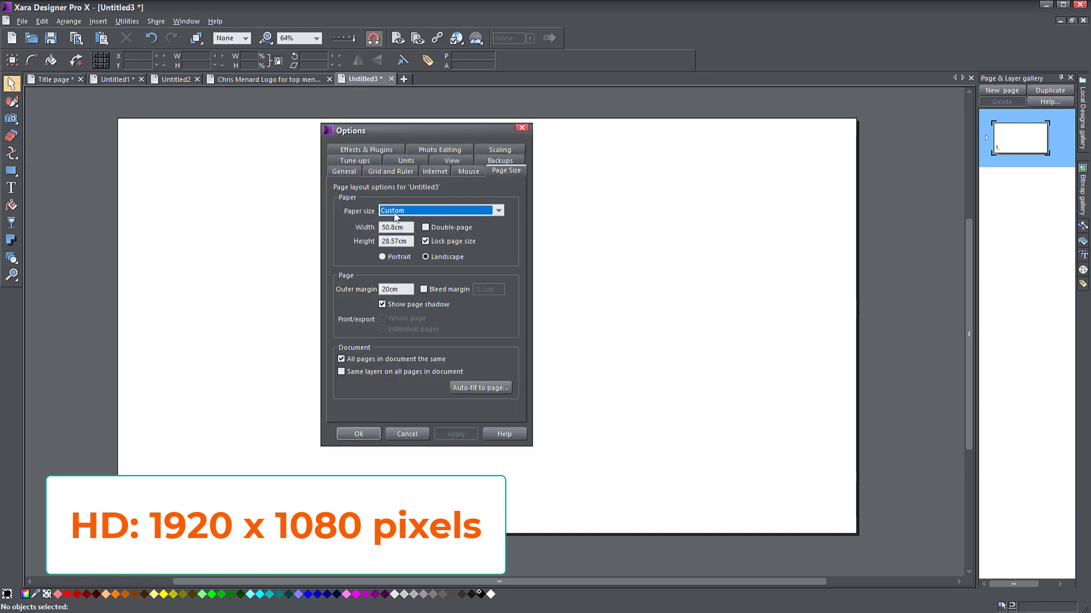
pyautogui.click(397, 211)
pyautogui.click(401, 230)
pyautogui.click(455, 434)
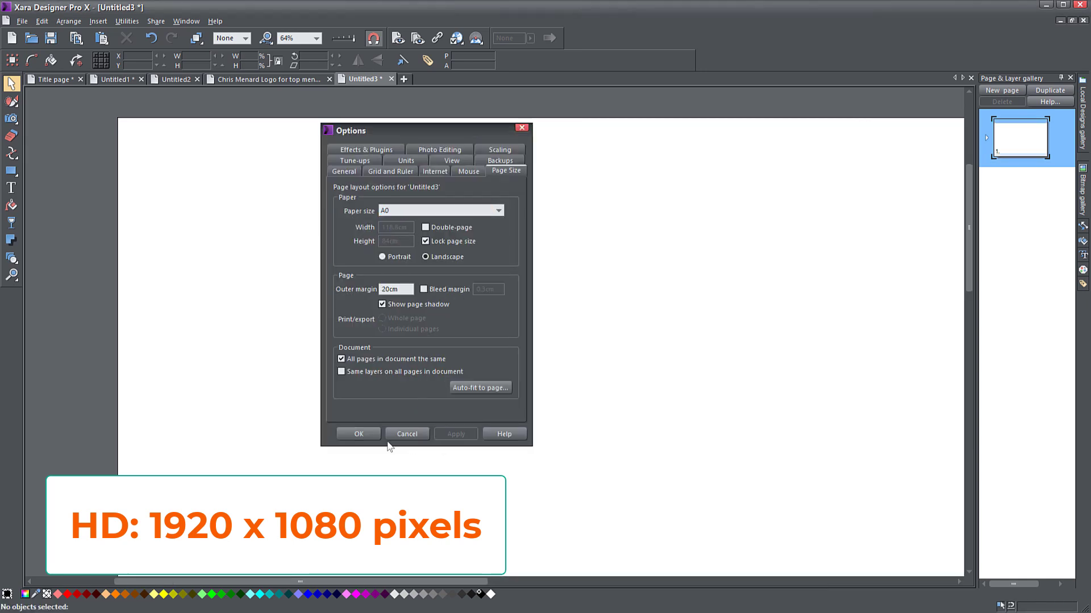
# Confirm the A0 page and draw a rectangle sized 1920px × 1080px
pyautogui.click(358, 434)
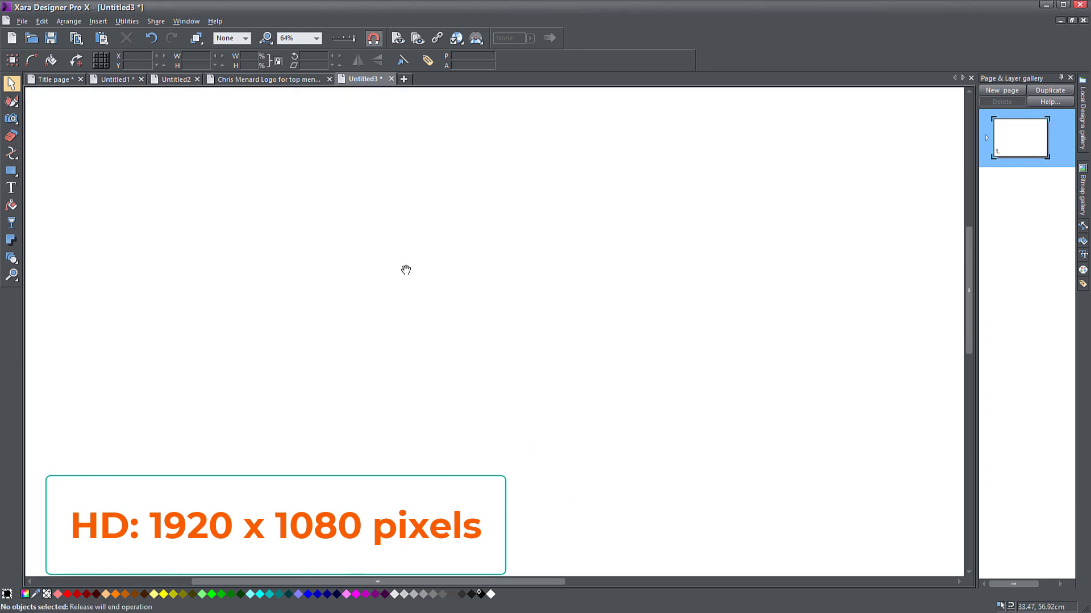
pyautogui.click(36, 170)
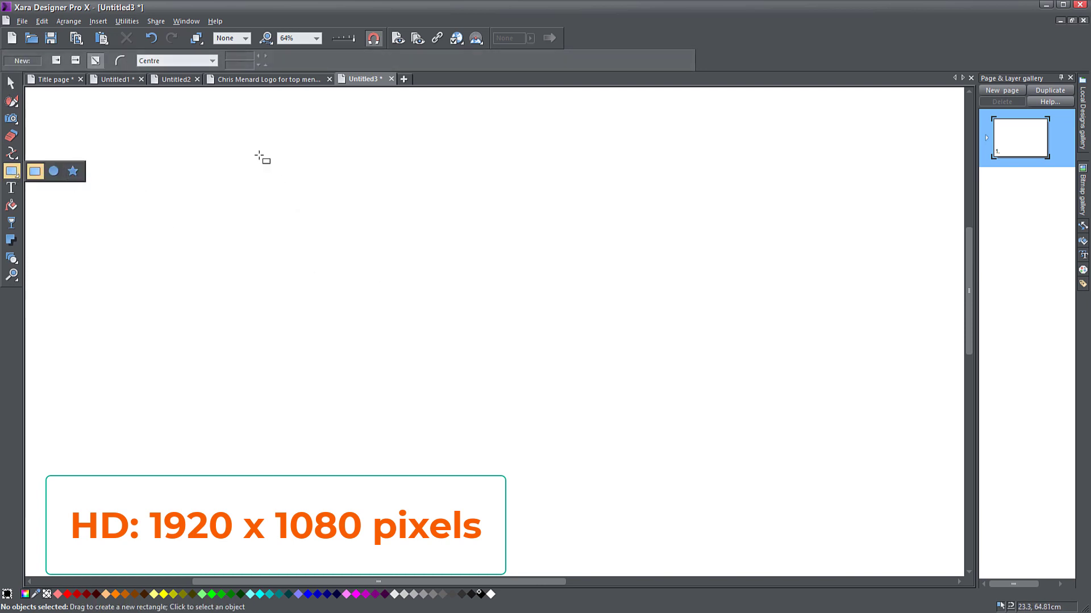
pyautogui.moveTo(258, 154); pyautogui.dragTo(749, 505)
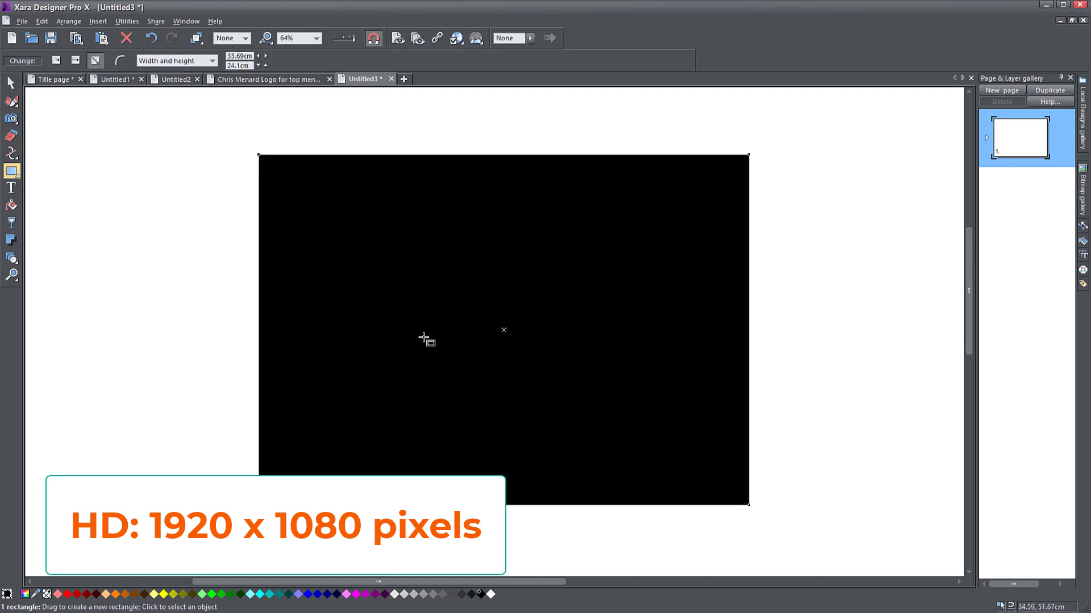
pyautogui.moveTo(12, 173)
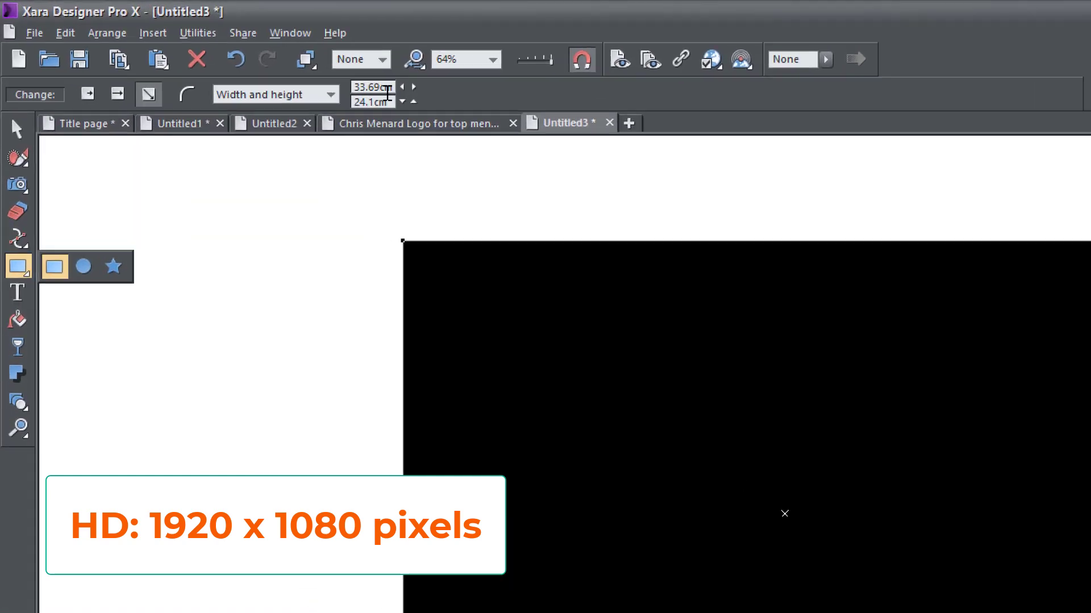
pyautogui.doubleClick(383, 88)
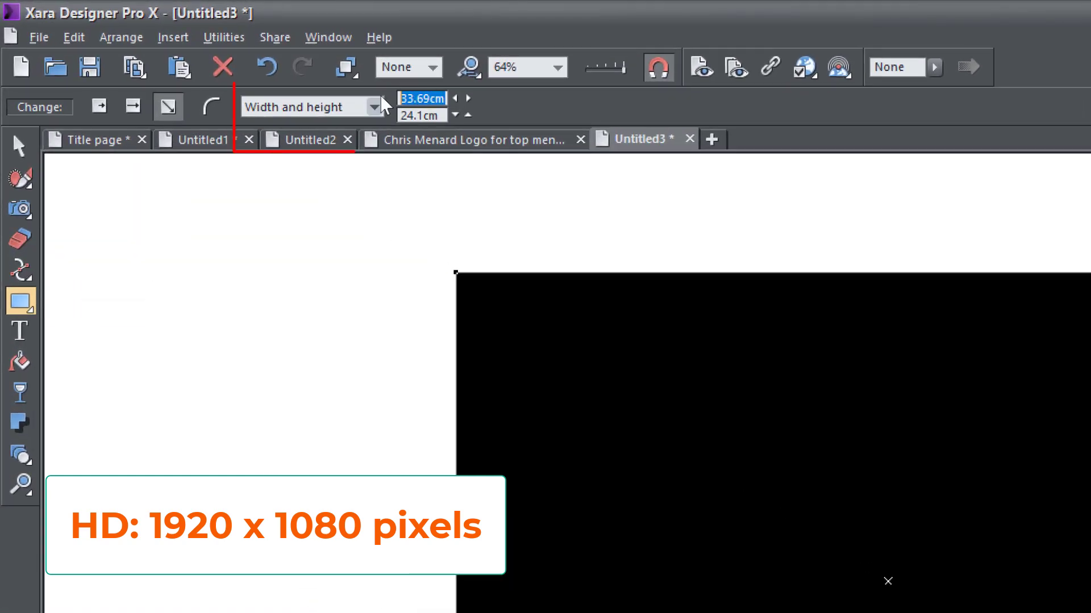
pyautogui.write('1920px')
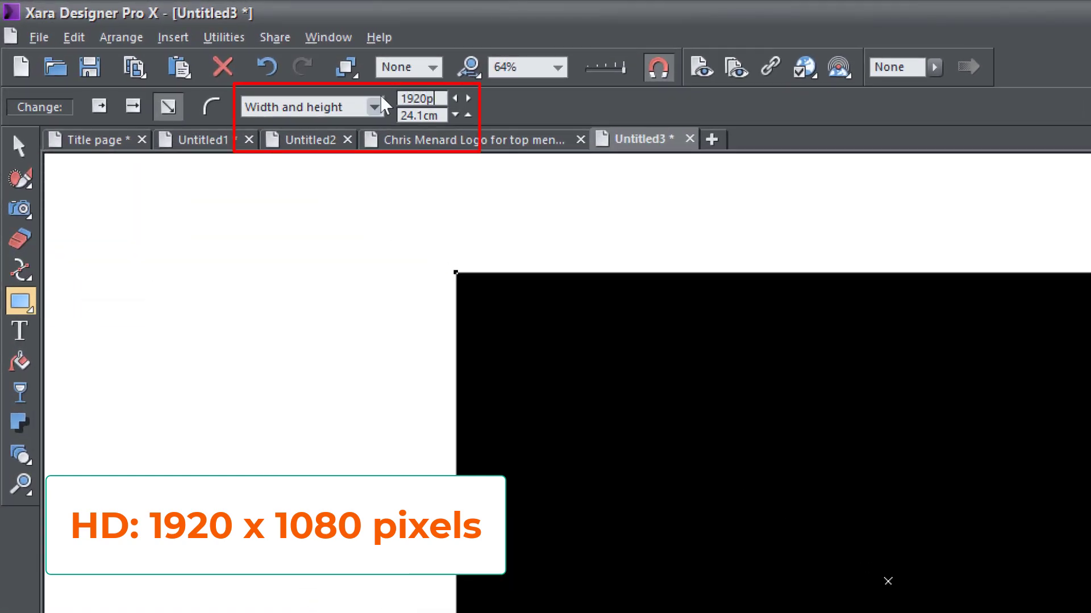
pyautogui.press('Tab')
pyautogui.write('1080px')
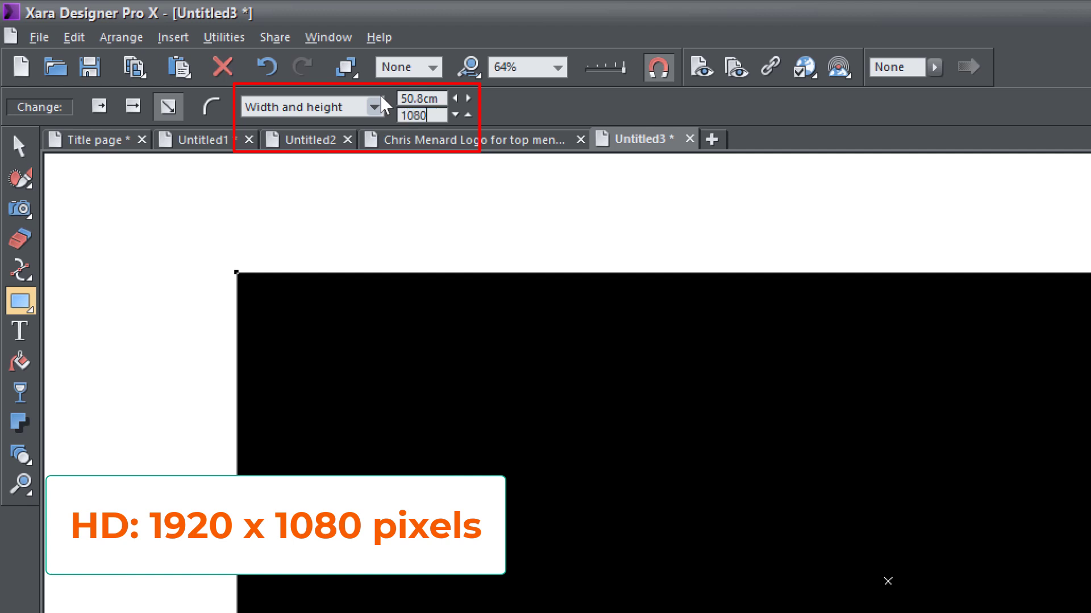
pyautogui.press('Return')
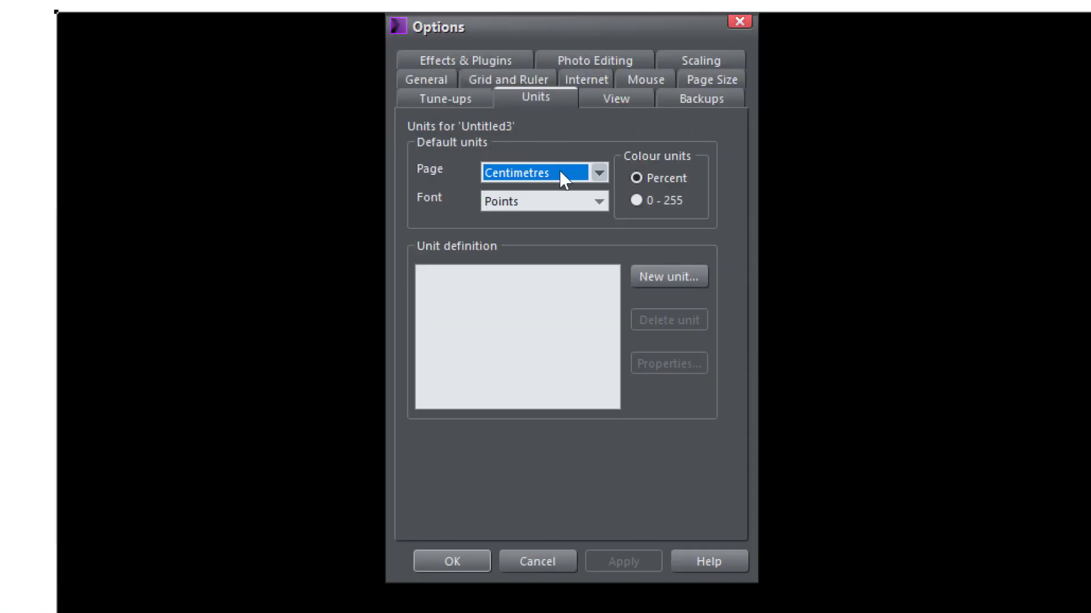
# Set the document's page units to Pixels
pyautogui.click(540, 173)
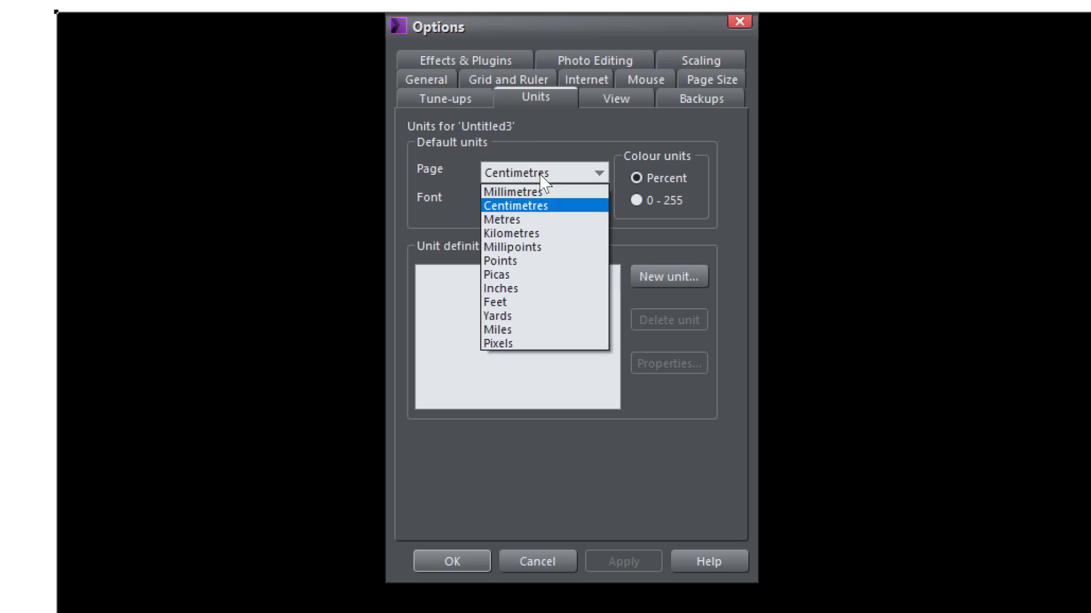
pyautogui.click(507, 343)
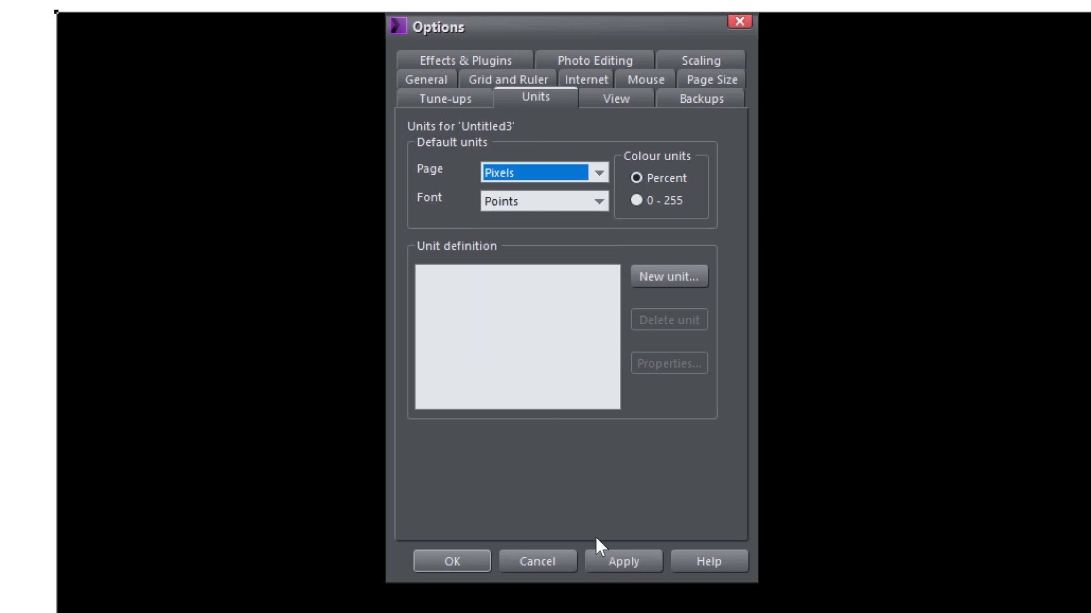
pyautogui.click(614, 560)
pyautogui.click(462, 570)
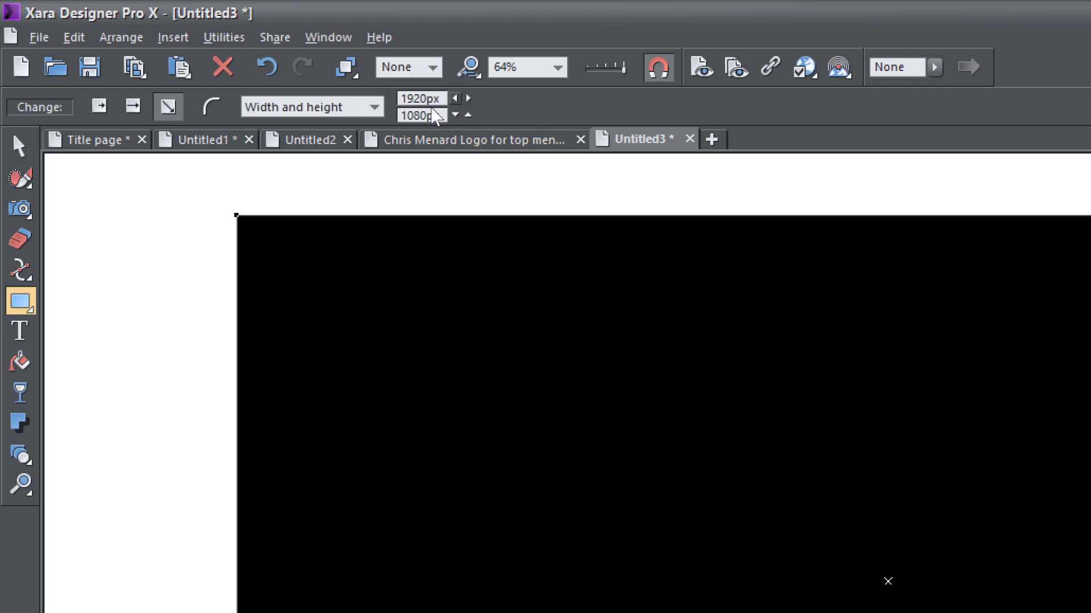
# Reposition the rectangle on the page and fill it light grey
pyautogui.press('F2')
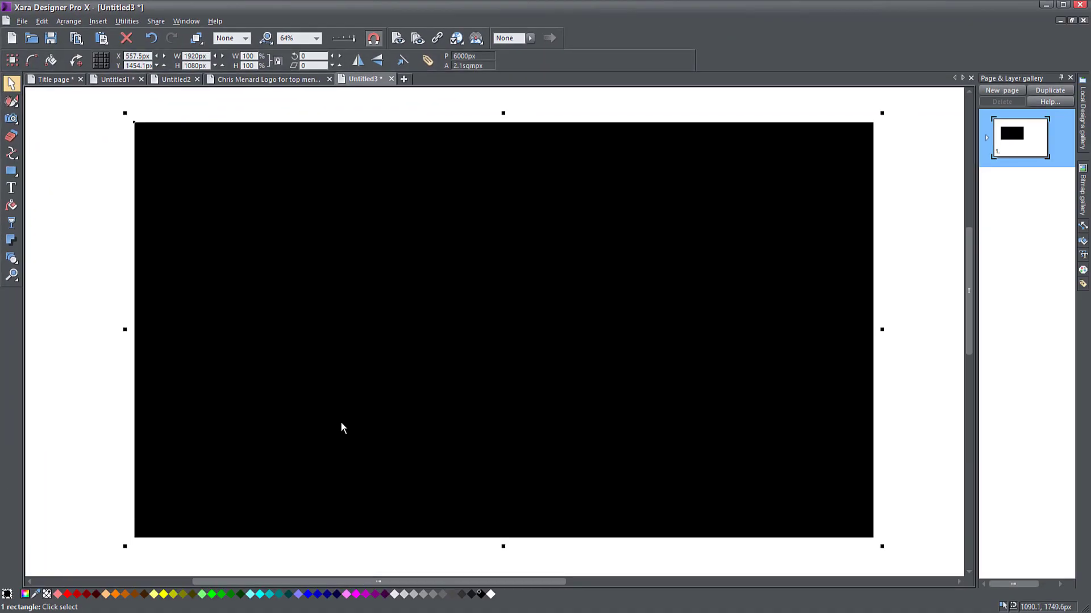
pyautogui.moveTo(344, 417)
pyautogui.mouseDown()
pyautogui.moveTo(358, 411)
pyautogui.moveTo(334, 411)
pyautogui.mouseUp()
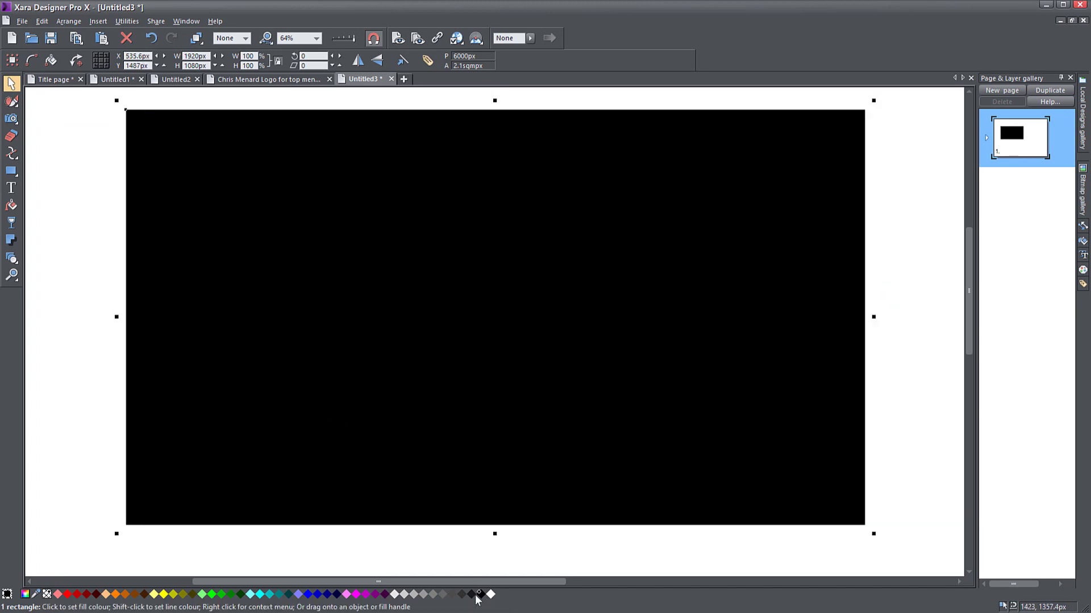
pyautogui.click(394, 595)
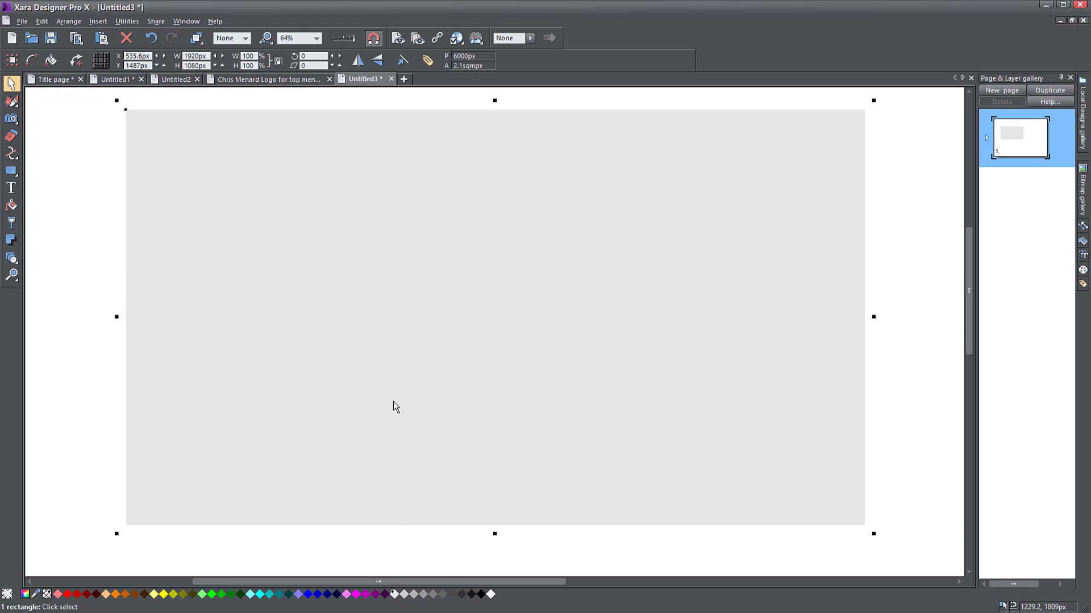
pyautogui.click(75, 221)
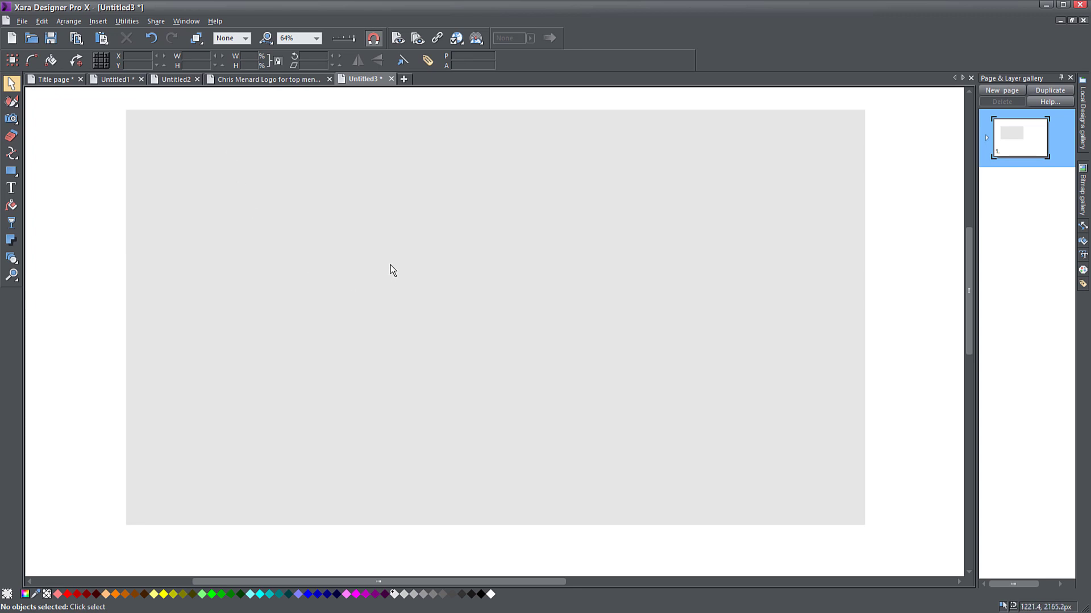
# Copy the whole logo design from the logo document and return to Untitled3
pyautogui.click(274, 80)
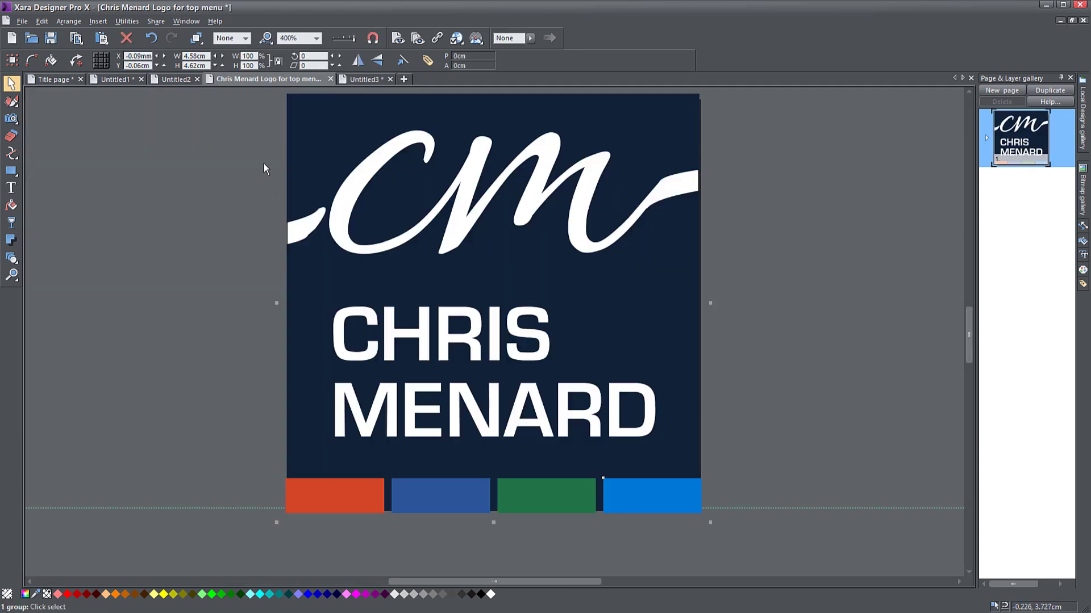
pyautogui.moveTo(255, 92); pyautogui.dragTo(742, 535)
pyautogui.rightClick(455, 226)
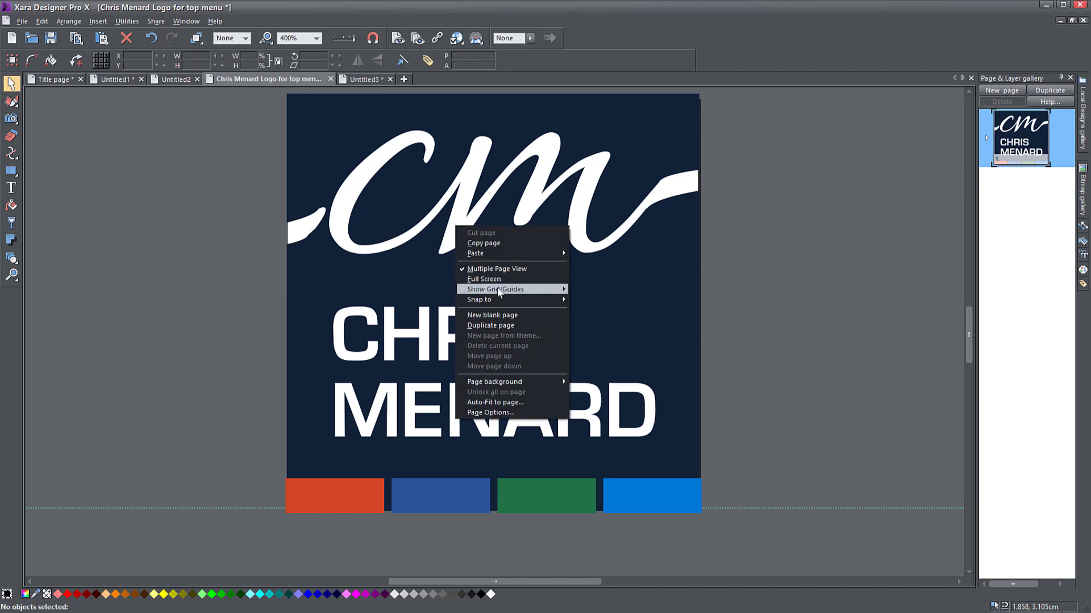
pyautogui.click(457, 243)
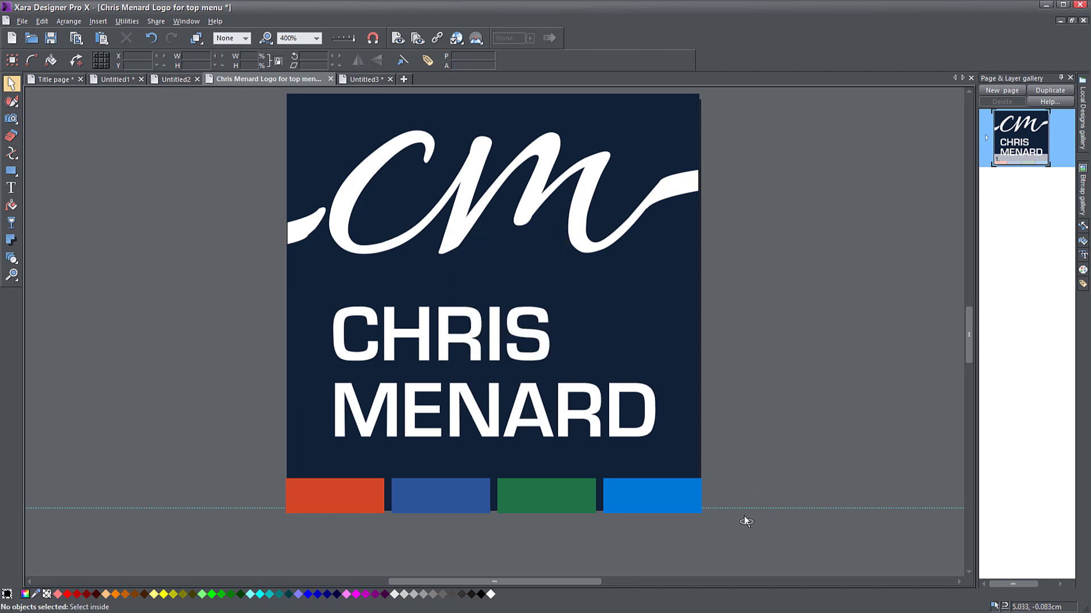
pyautogui.hotkey('ctrl', 'a')
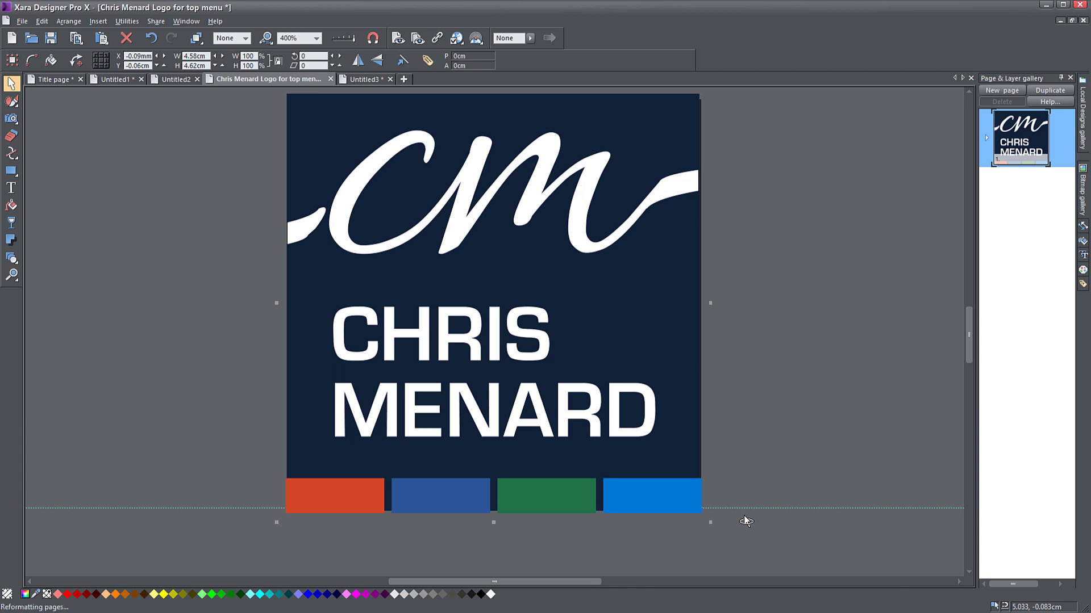
pyautogui.click(352, 78)
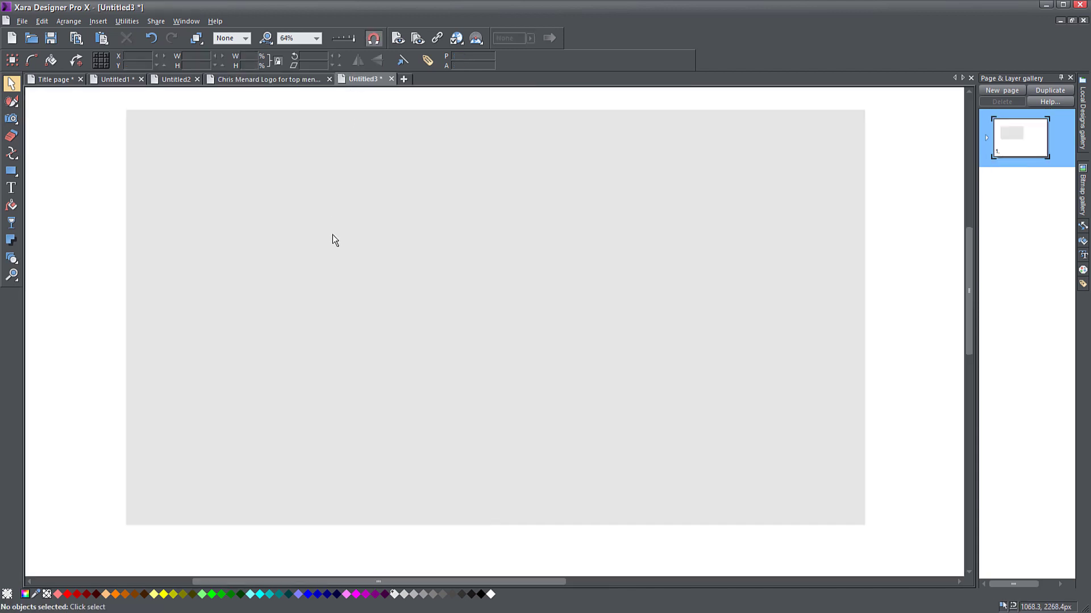
# Paste the logo and drag it into the top-left corner of the grey page
pyautogui.hotkey('ctrl', 'v')
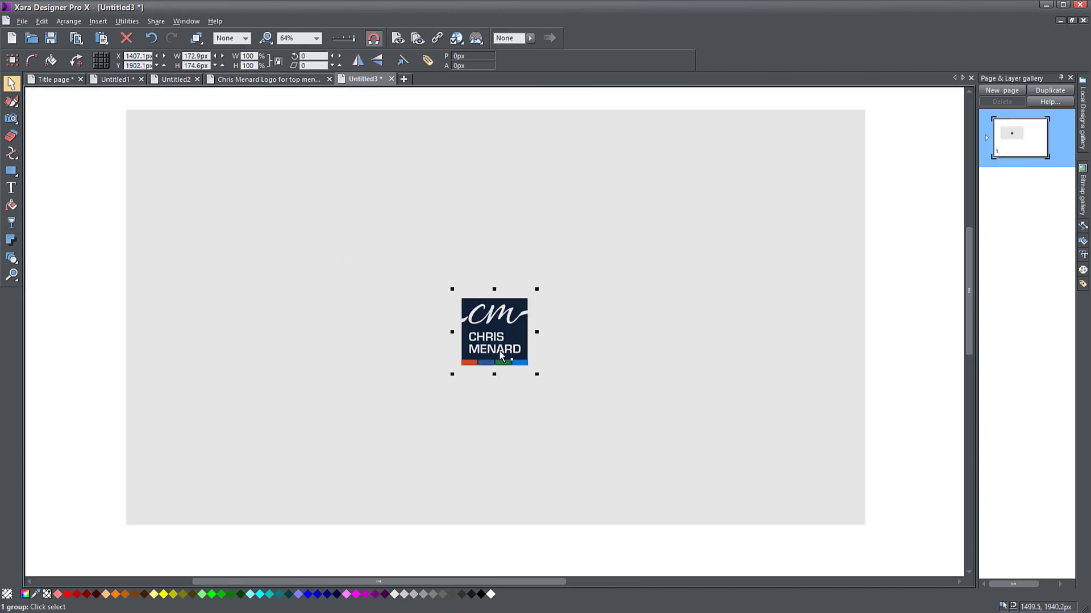
pyautogui.moveTo(508, 344); pyautogui.dragTo(227, 187)
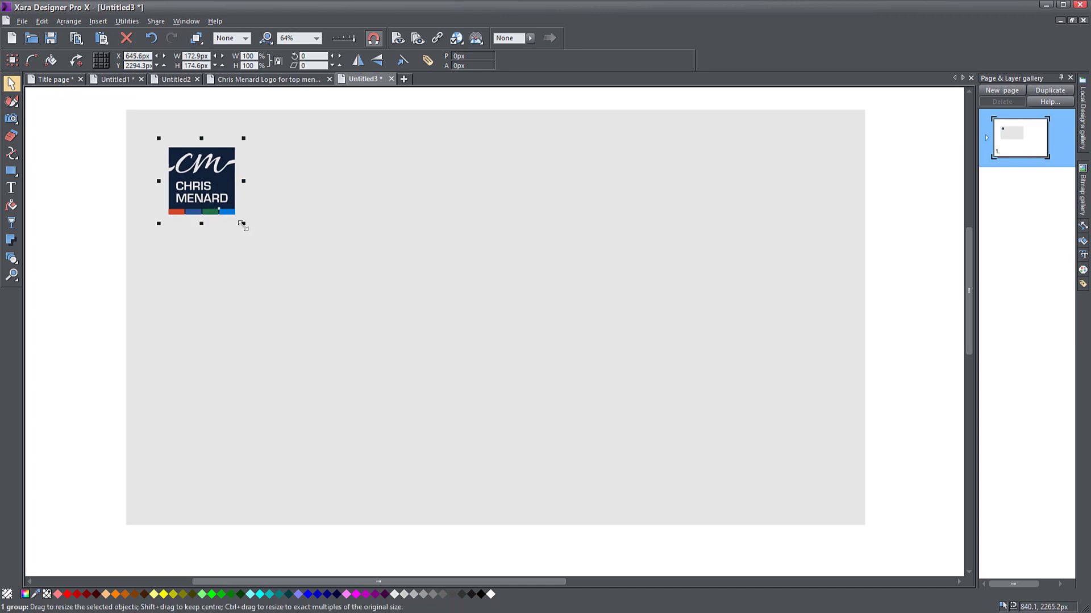
pyautogui.click(83, 242)
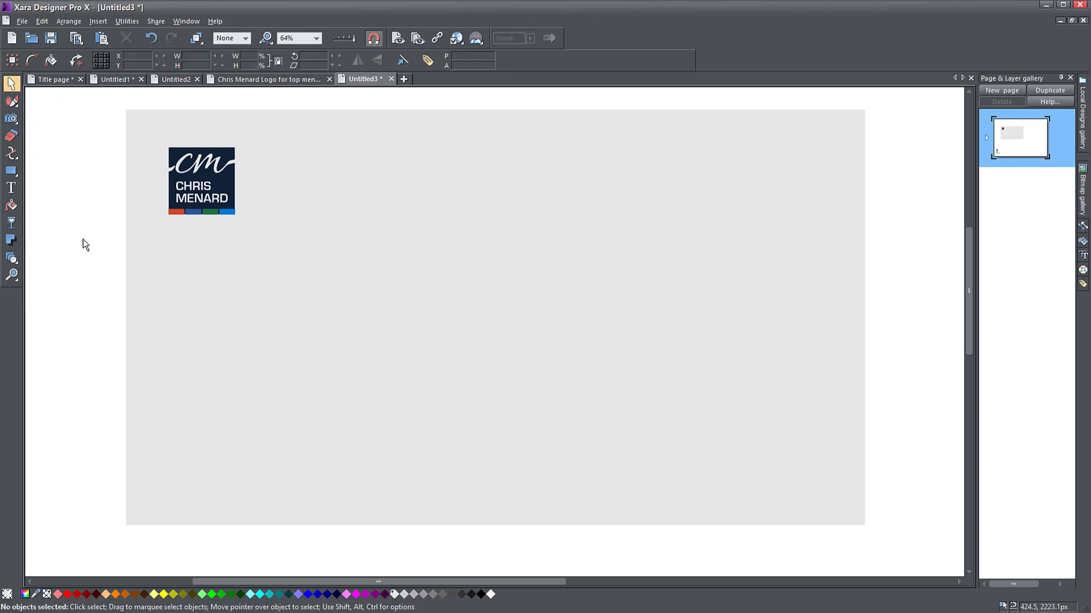
pyautogui.press('F4')
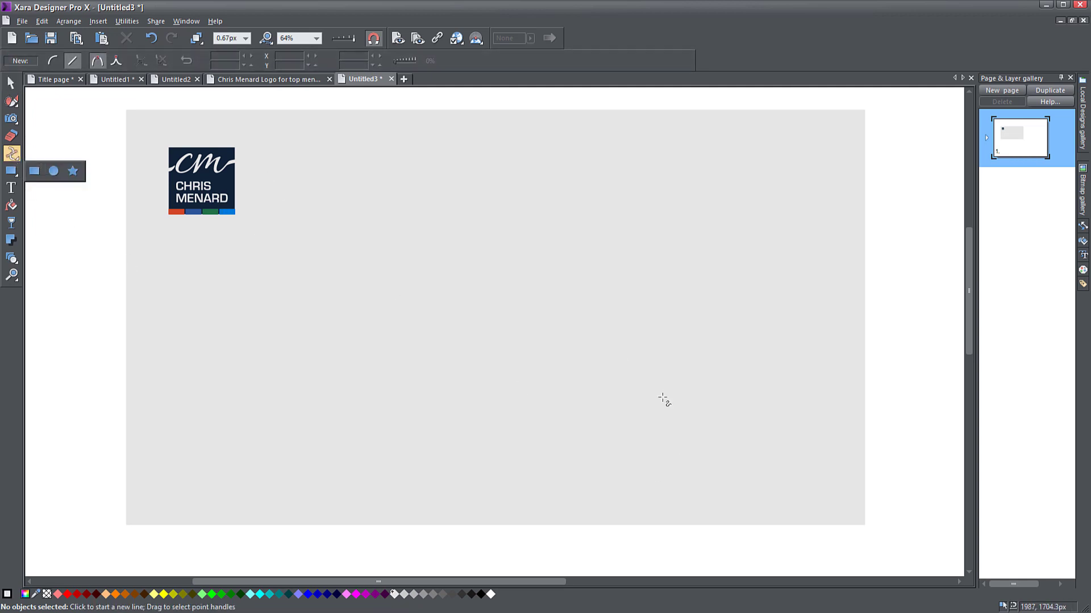
# Draw a freehand head-and-shoulders silhouette rising from the bottom of the page
pyautogui.click(34, 154)
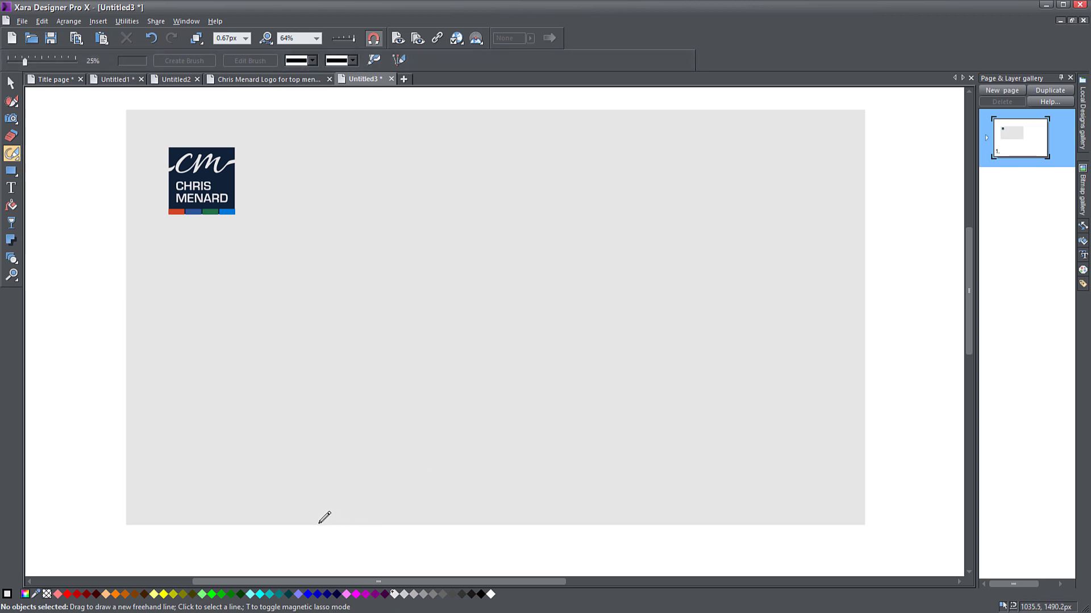
pyautogui.moveTo(319, 523)
pyautogui.mouseDown()
pyautogui.moveTo(320, 451)
pyautogui.moveTo(365, 380)
pyautogui.moveTo(421, 339)
pyautogui.moveTo(436, 305)
pyautogui.moveTo(406, 255)
pyautogui.moveTo(428, 187)
pyautogui.moveTo(561, 167)
pyautogui.moveTo(616, 228)
pyautogui.moveTo(593, 346)
pyautogui.moveTo(632, 404)
pyautogui.moveTo(660, 521)
pyautogui.mouseUp()
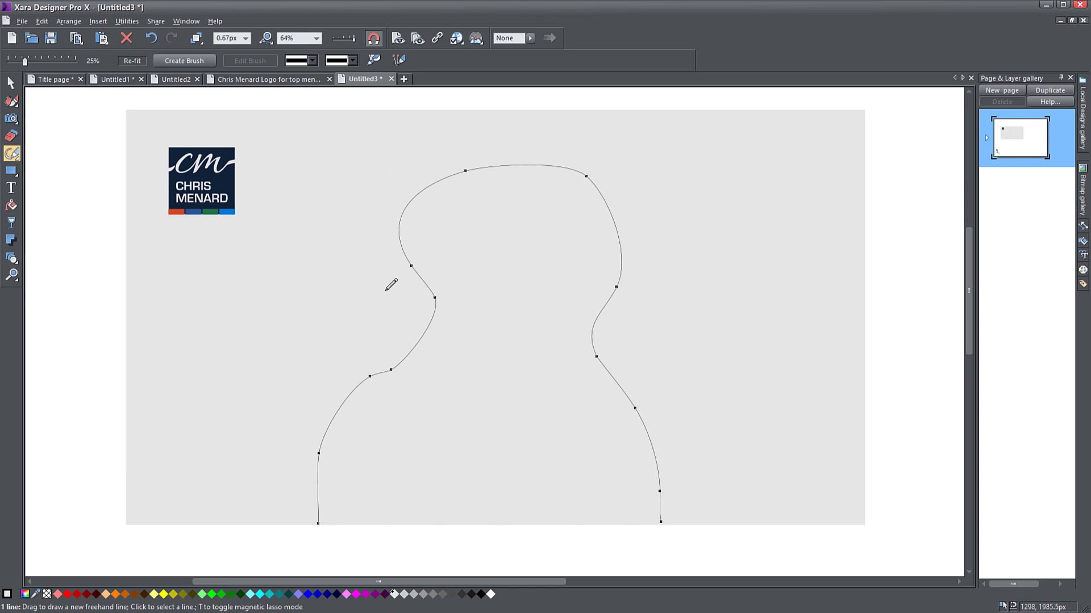
pyautogui.click(10, 82)
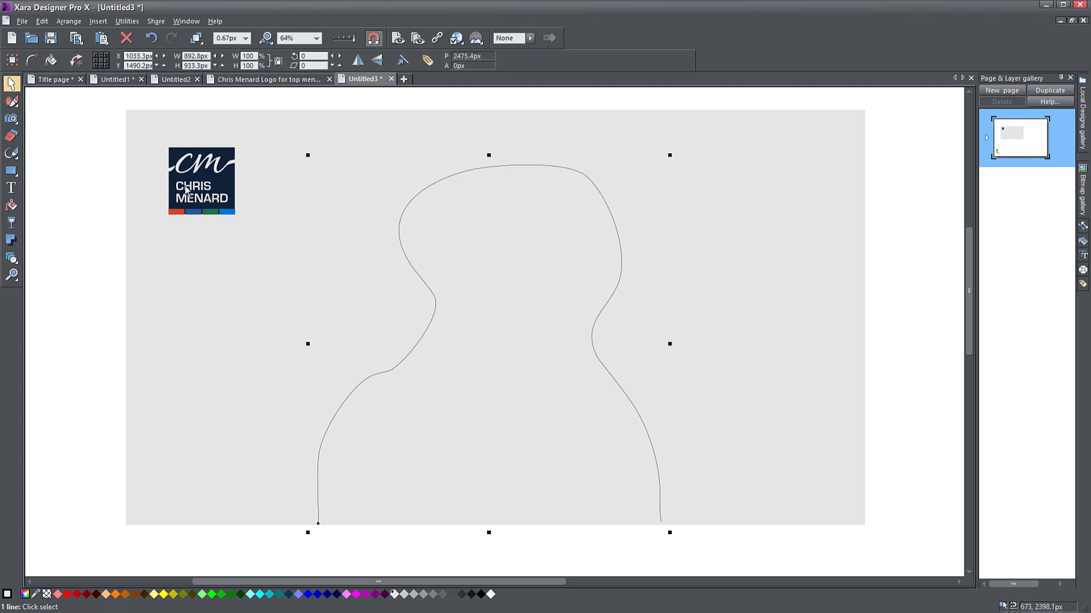
# Enlarge the top-left logo to about 234 × 236 px and nudge it into place
pyautogui.moveTo(211, 197)
pyautogui.mouseDown()
pyautogui.moveTo(761, 196)
pyautogui.moveTo(358, 221)
pyautogui.moveTo(193, 188)
pyautogui.mouseUp()
pyautogui.moveTo(243, 223); pyautogui.dragTo(259, 239)
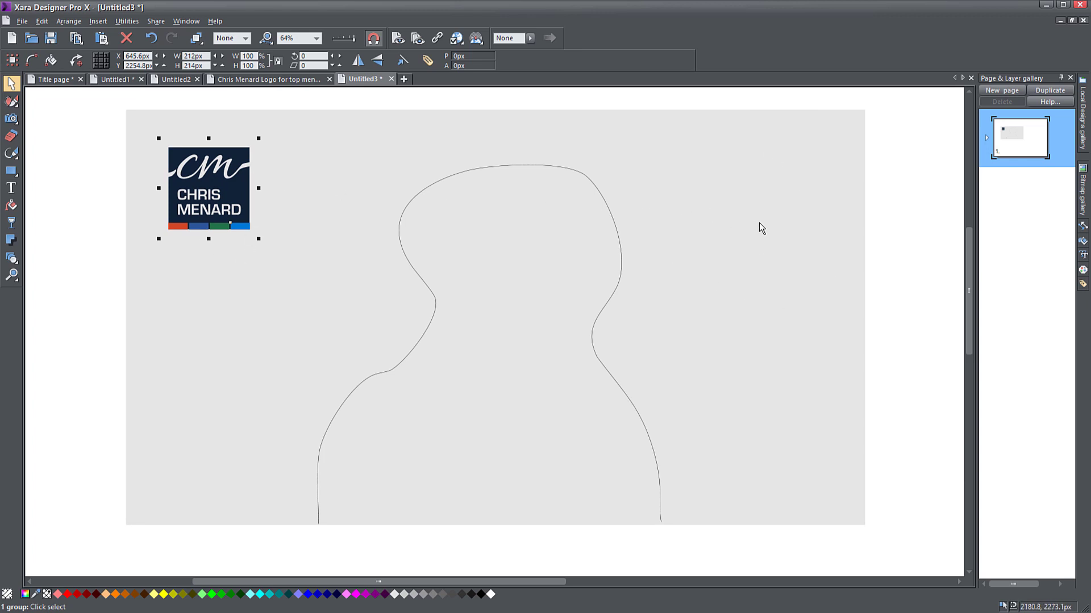
pyautogui.moveTo(652, 302); pyautogui.dragTo(595, 314)
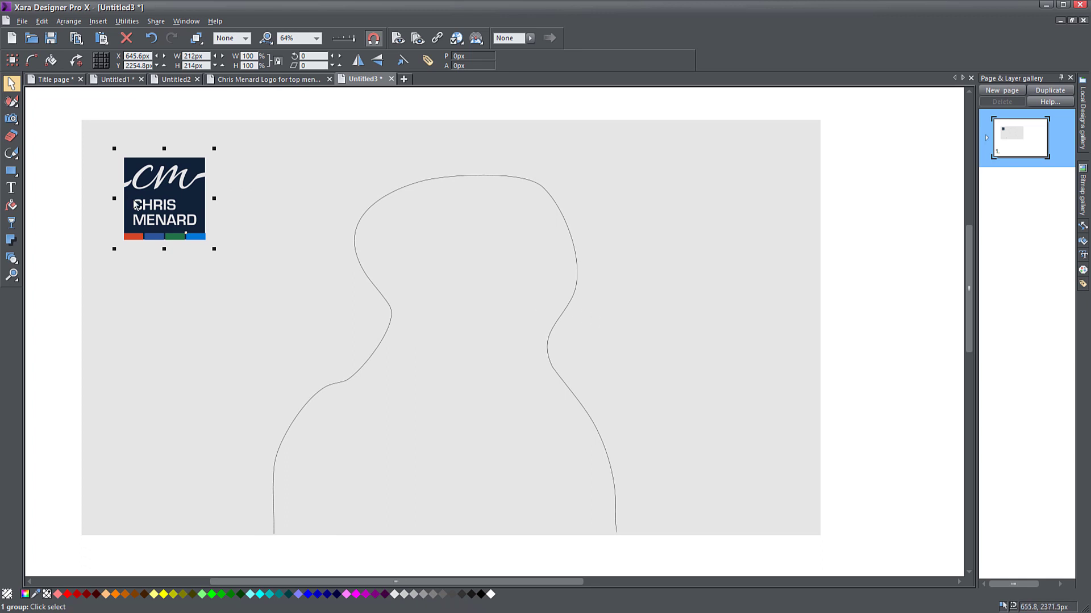
pyautogui.moveTo(174, 199); pyautogui.dragTo(174, 198)
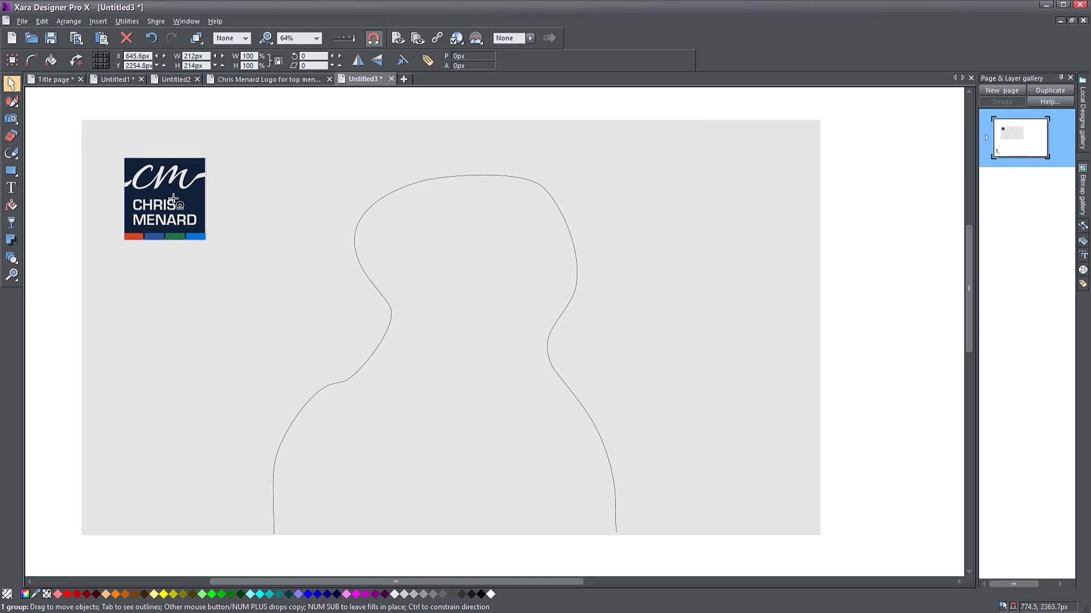
pyautogui.moveTo(212, 250); pyautogui.dragTo(221, 250)
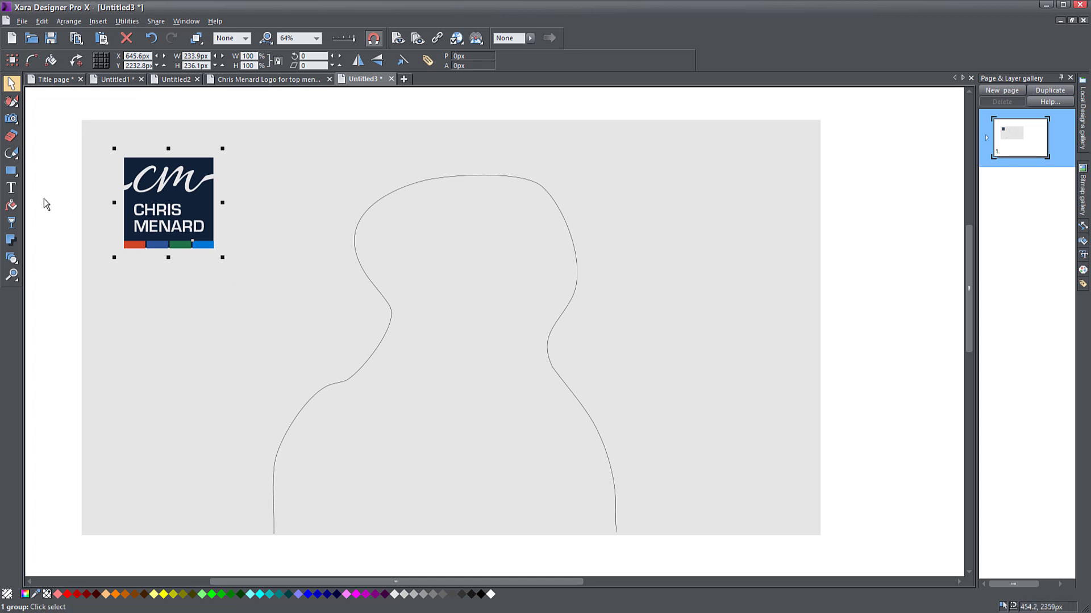
# Add the ChrisMenardTraining.com website text and place it below the logo
pyautogui.click(12, 187)
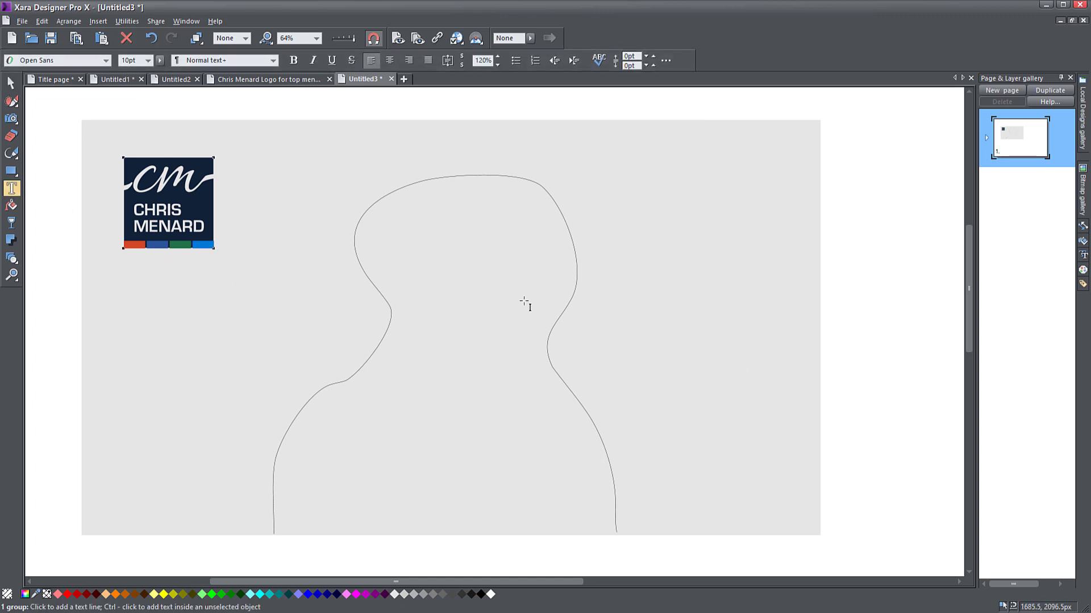
pyautogui.click(561, 328)
pyautogui.write('ChrisMenardTraining.com')
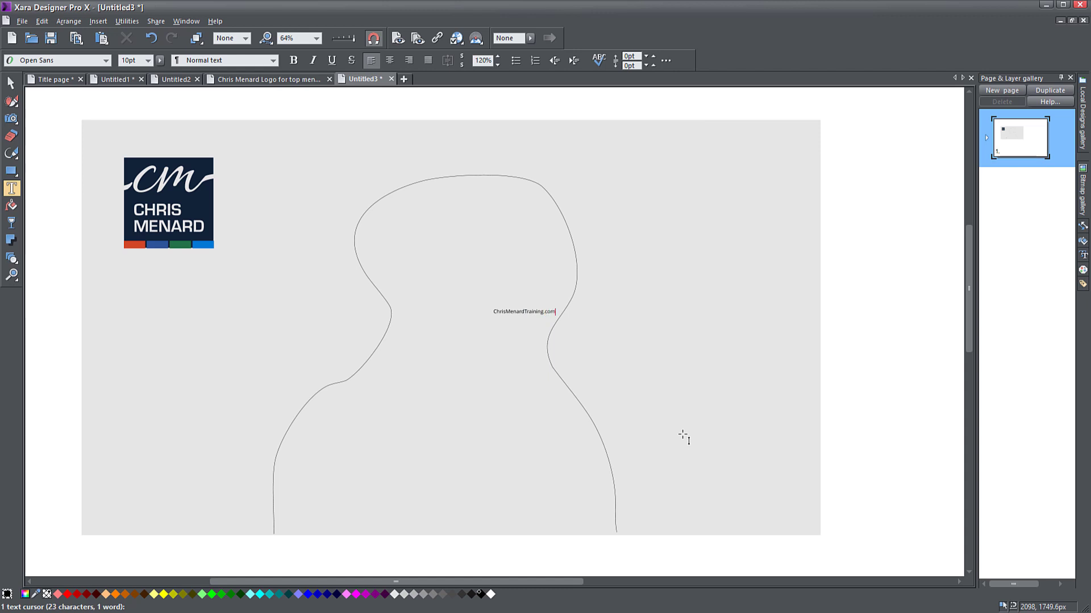
pyautogui.click(11, 83)
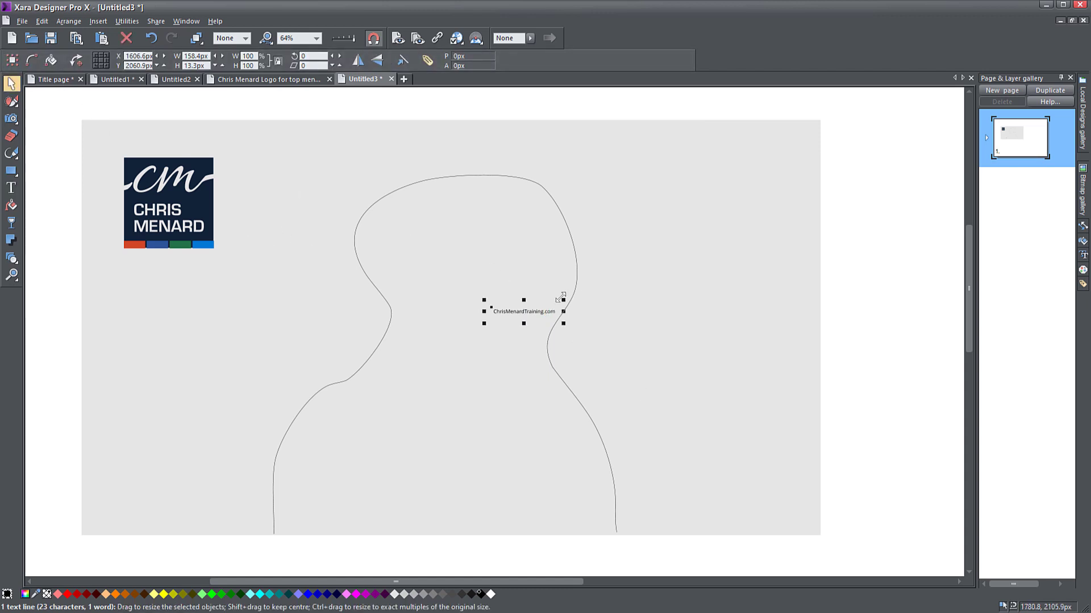
pyautogui.moveTo(561, 298); pyautogui.dragTo(703, 216)
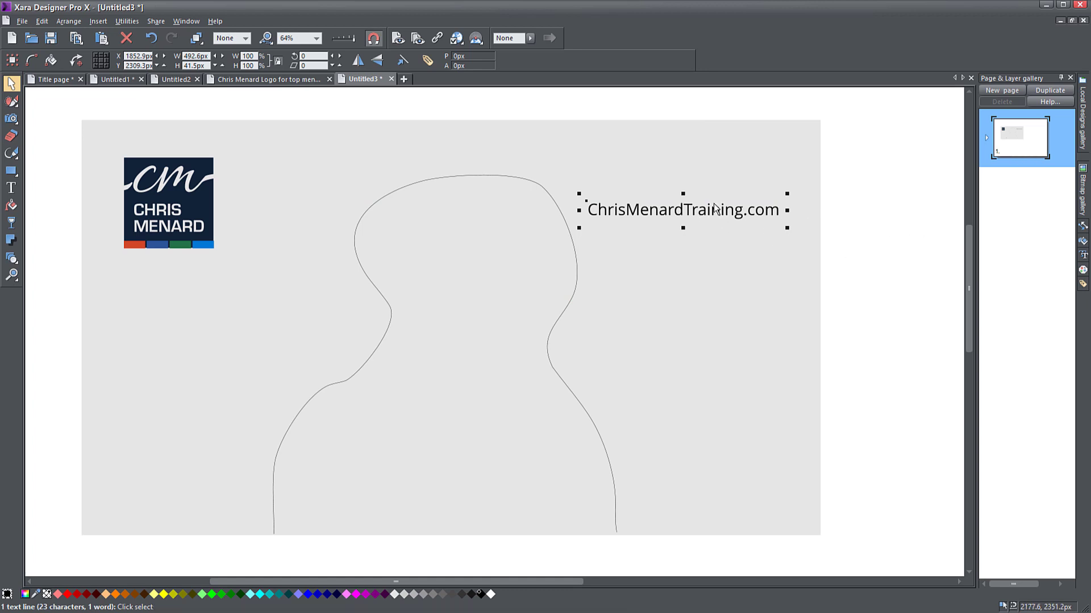
pyautogui.moveTo(714, 210); pyautogui.dragTo(198, 288)
pyautogui.hotkey('ctrl', 'z')
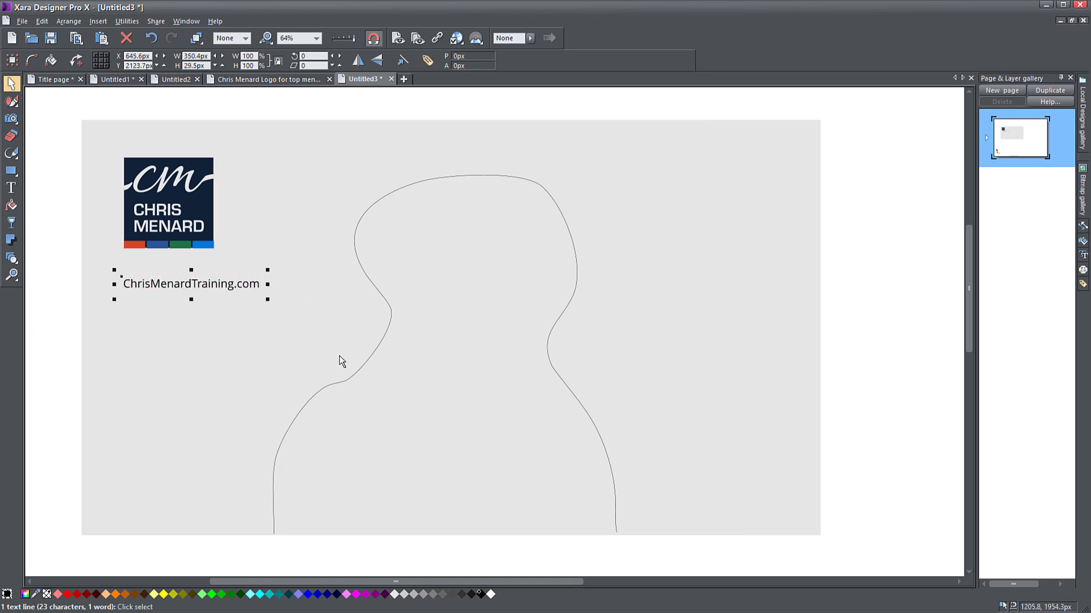
# Apply the AdobeGothicStd Bold font to the website text
pyautogui.click(1083, 255)
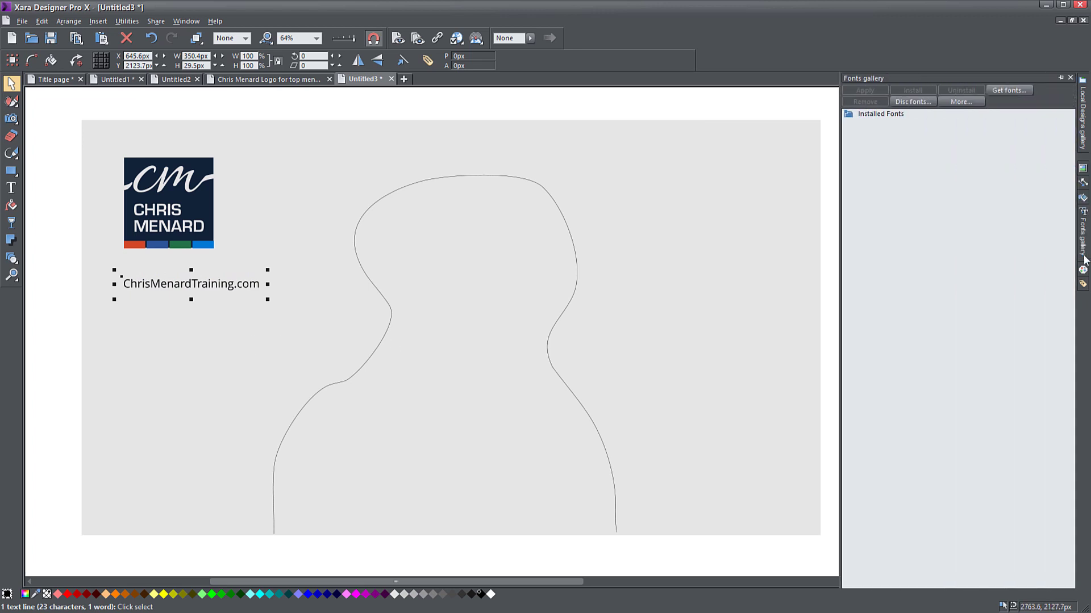
pyautogui.scroll(-5, 914, 391)
pyautogui.click(893, 381)
pyautogui.doubleClick(893, 382)
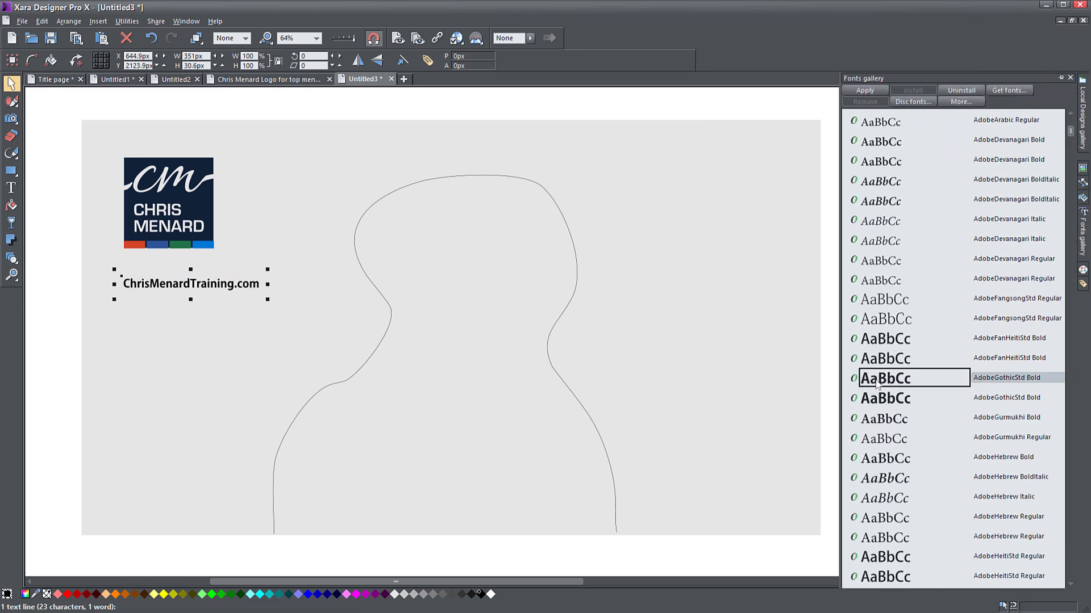
# Enlarge the website text to about 462 px wide and place it at the upper right
pyautogui.moveTo(267, 269); pyautogui.dragTo(714, 215)
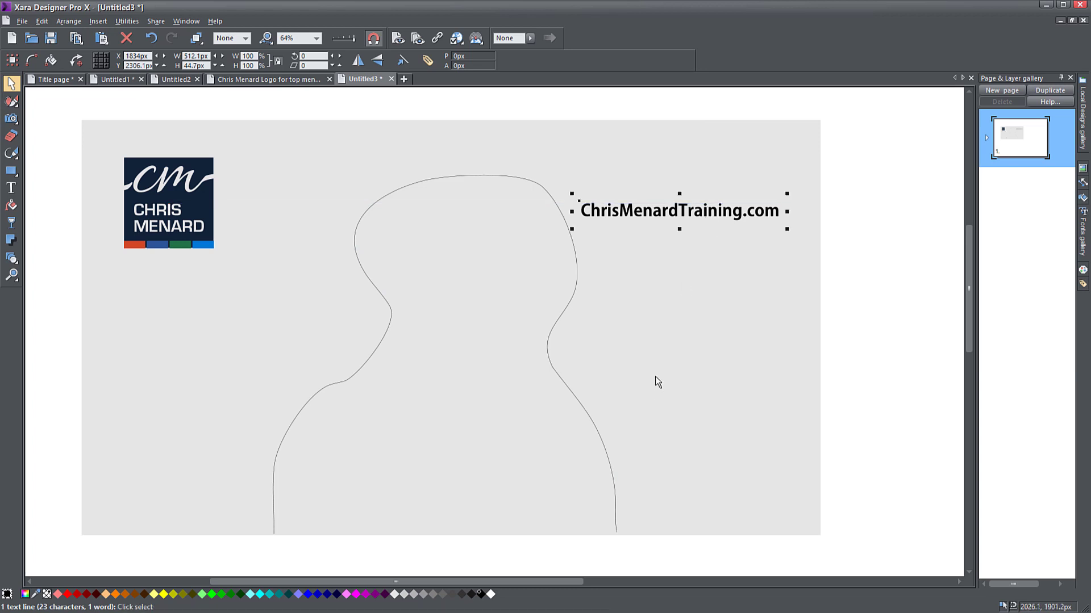
pyautogui.moveTo(669, 213); pyautogui.dragTo(673, 213)
pyautogui.moveTo(577, 232)
pyautogui.mouseDown()
pyautogui.moveTo(585, 219)
pyautogui.moveTo(588, 229)
pyautogui.mouseUp()
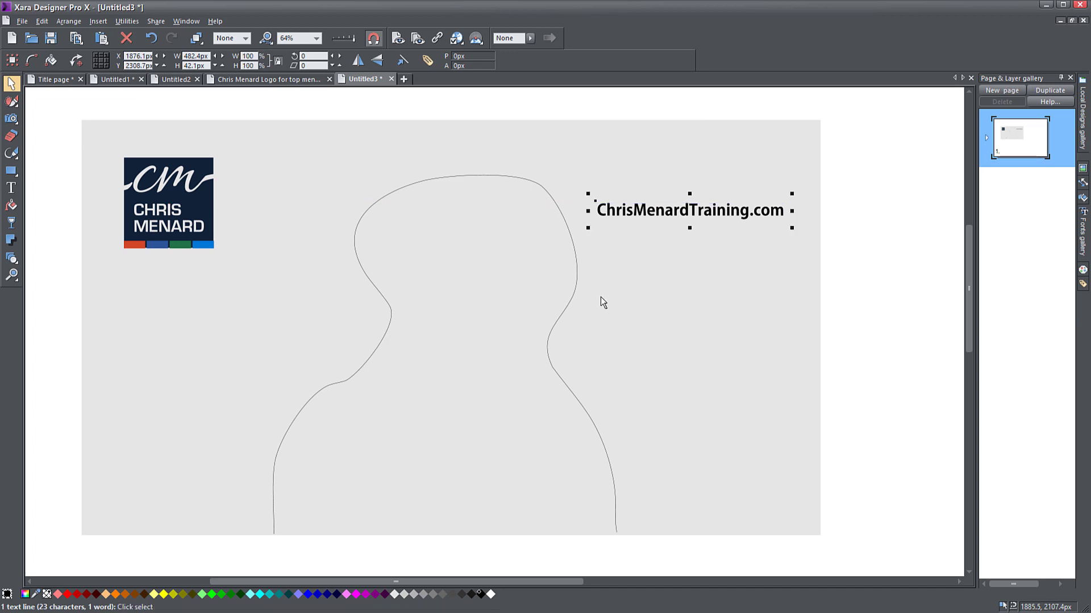
pyautogui.click(864, 300)
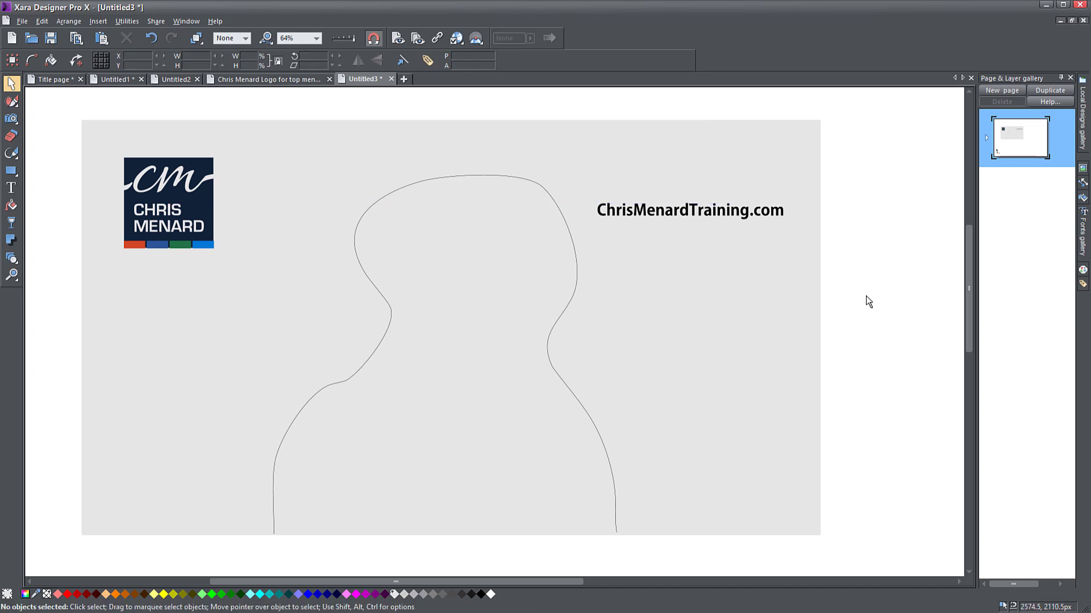
# Delete the silhouette outline and align the website text with the logo's top edge
pyautogui.click(488, 176)
pyautogui.press('Delete')
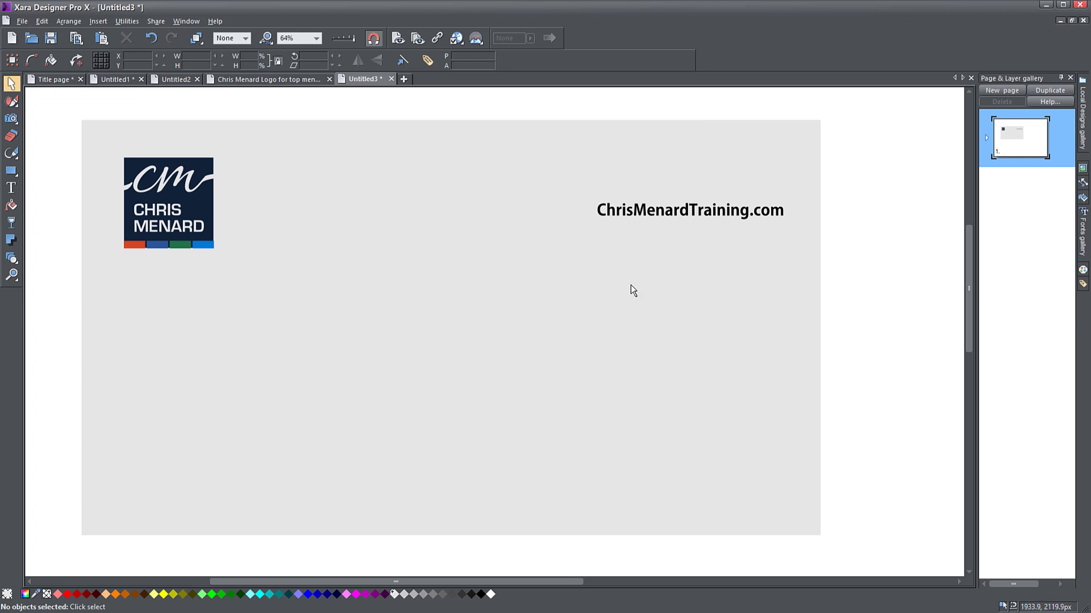
pyautogui.moveTo(683, 209); pyautogui.dragTo(690, 168)
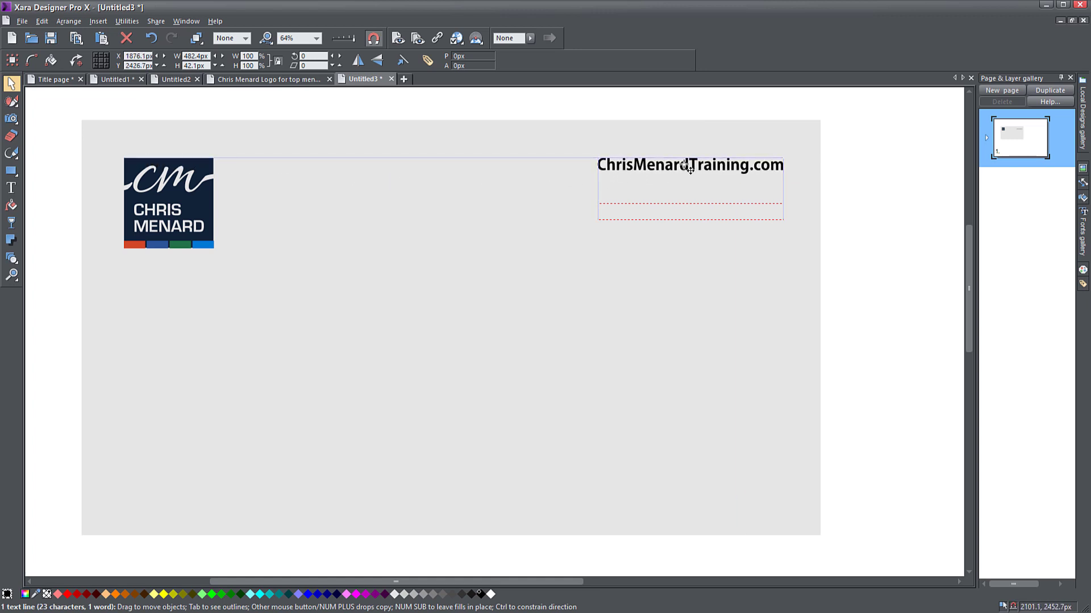
pyautogui.moveTo(688, 168)
pyautogui.mouseDown()
pyautogui.moveTo(235, 170)
pyautogui.moveTo(721, 169)
pyautogui.moveTo(719, 185)
pyautogui.moveTo(696, 168)
pyautogui.moveTo(708, 166)
pyautogui.mouseUp()
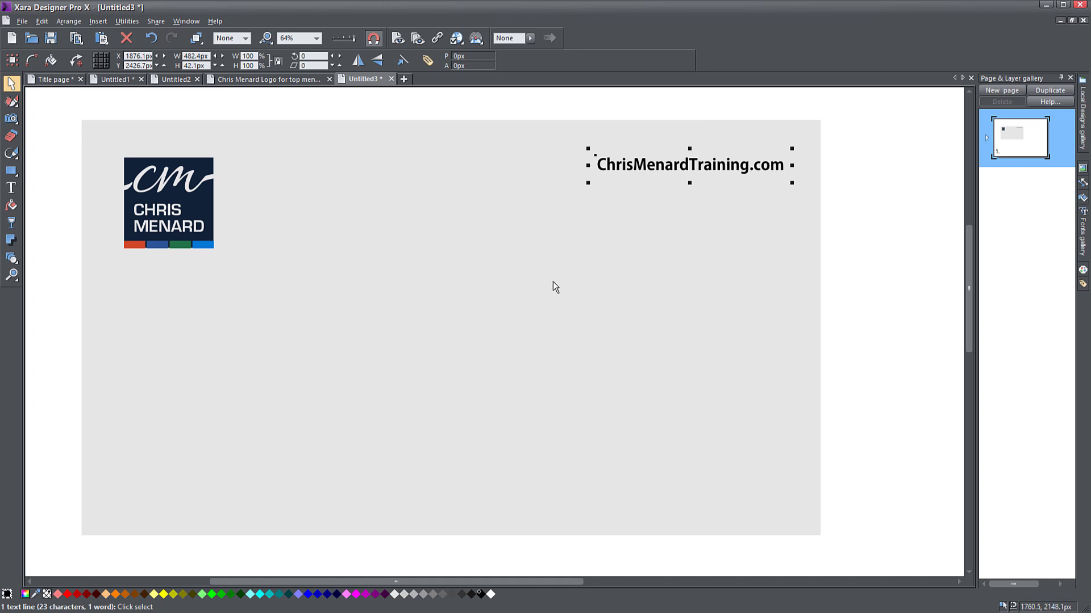
# Check the text against the page grey, then select the grey background rectangle
pyautogui.moveTo(35, 594); pyautogui.dragTo(208, 199)
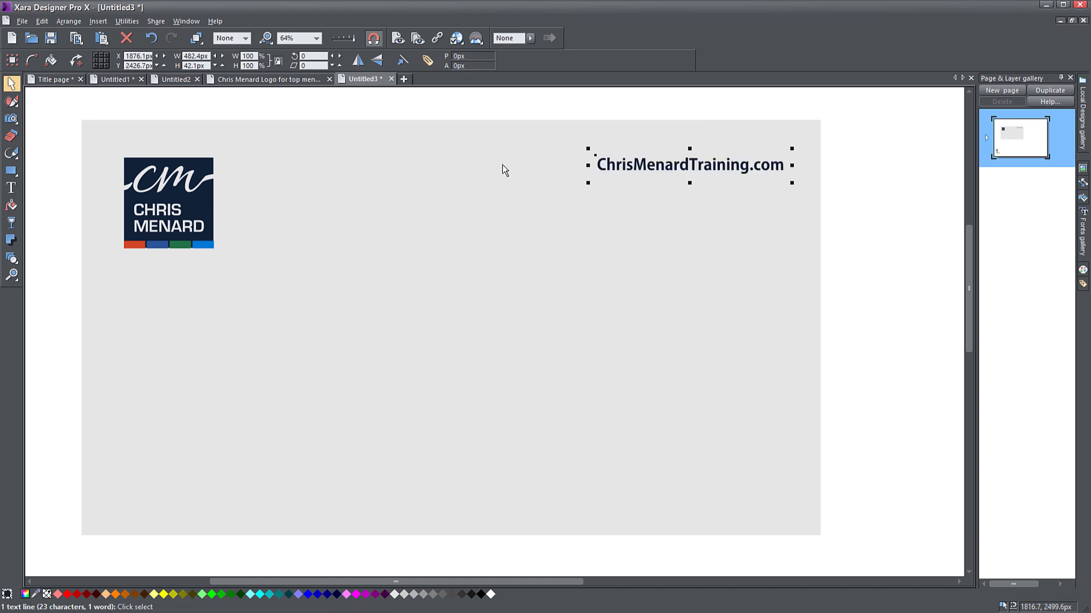
pyautogui.click(97, 236)
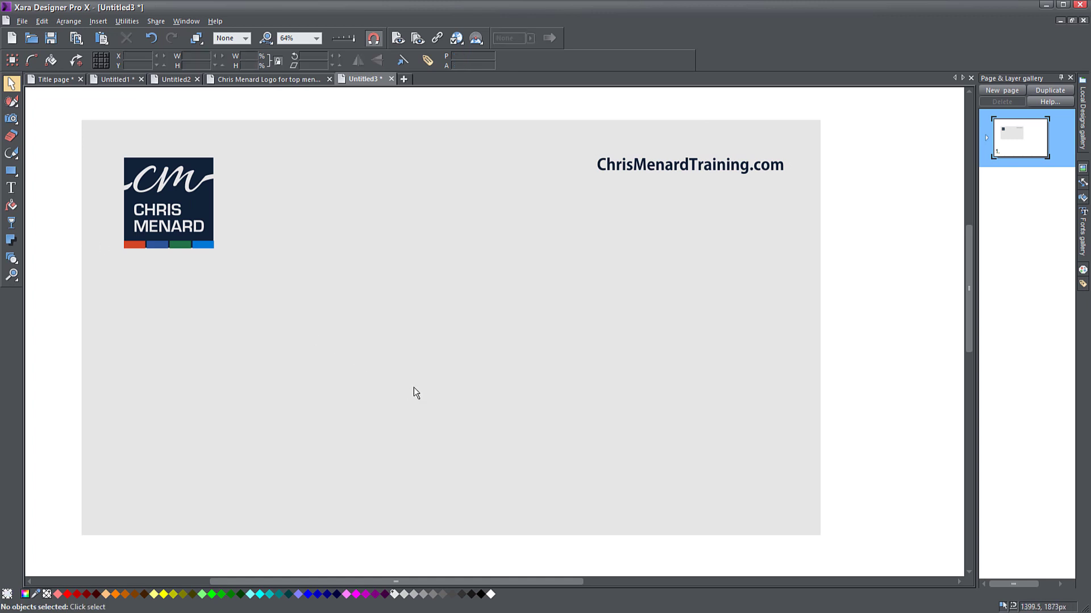
pyautogui.click(403, 181)
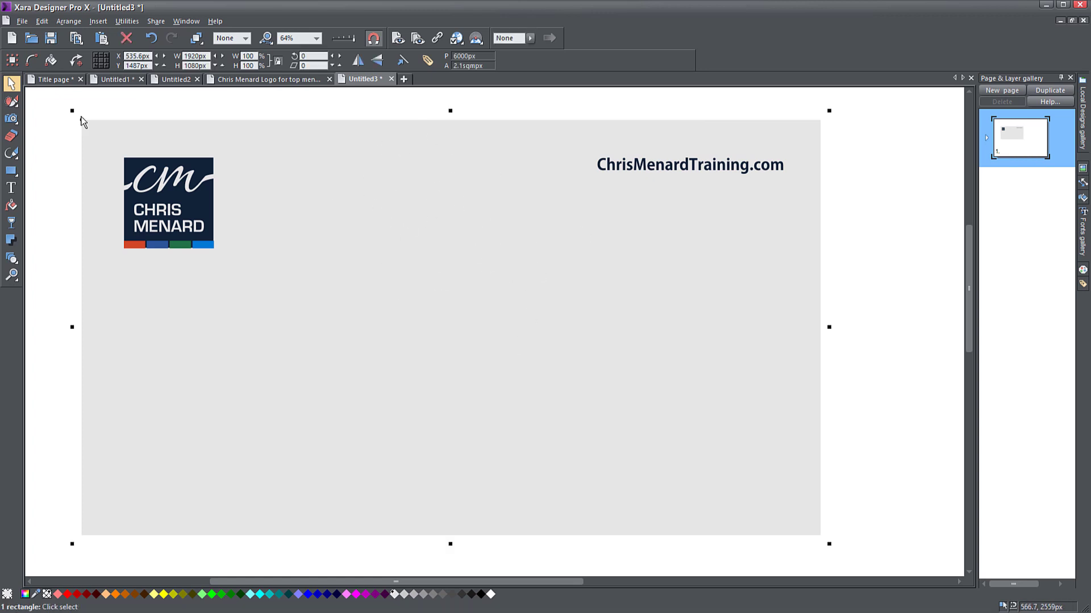
# Export the light-gray design as a JPEG named 'Background light' in Desktop > New folder
pyautogui.click(22, 21)
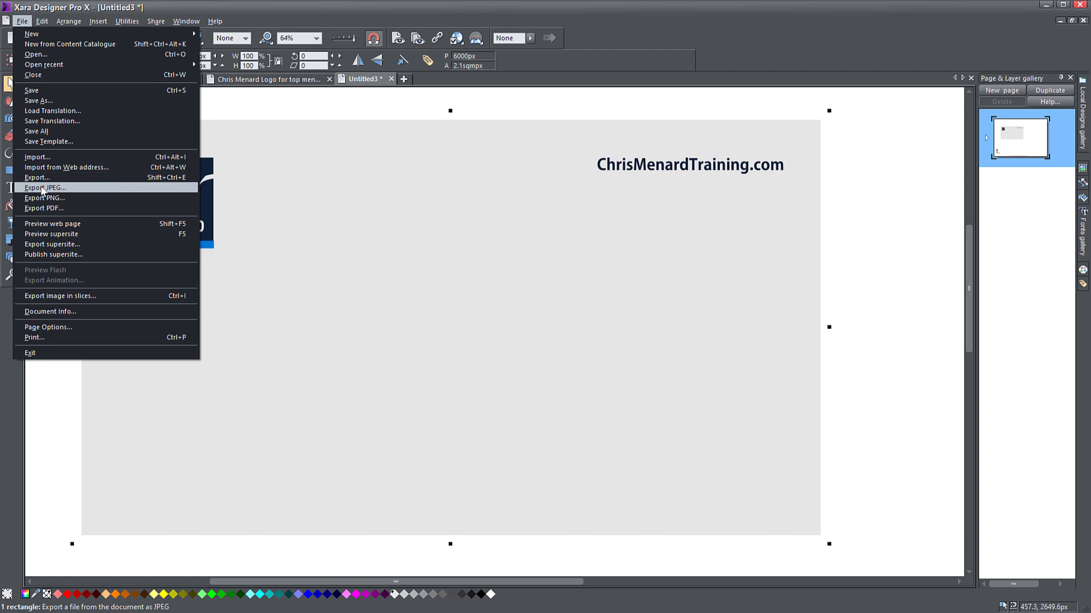
pyautogui.click(75, 191)
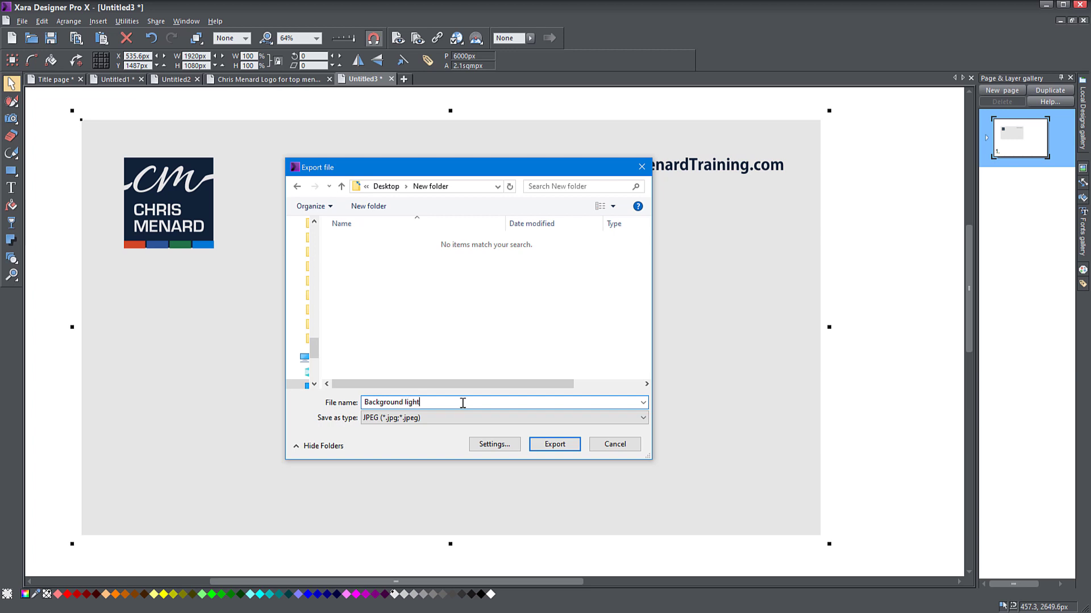
pyautogui.click(548, 448)
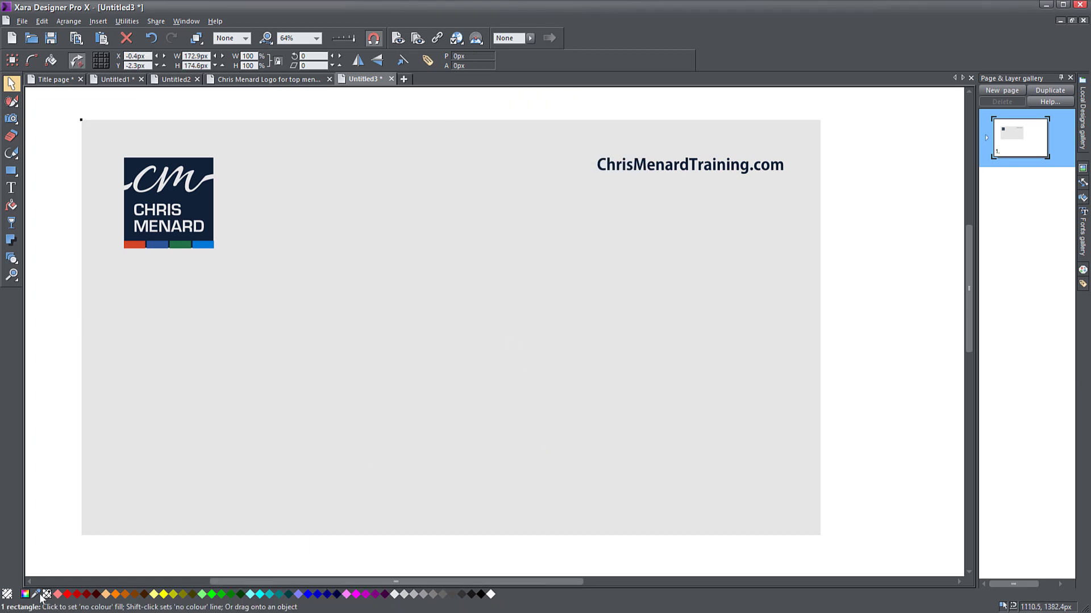
# Fill the background rectangle with the logo's dark navy, undoing a trial white recolour of the logo
pyautogui.moveTo(36, 595); pyautogui.dragTo(194, 235)
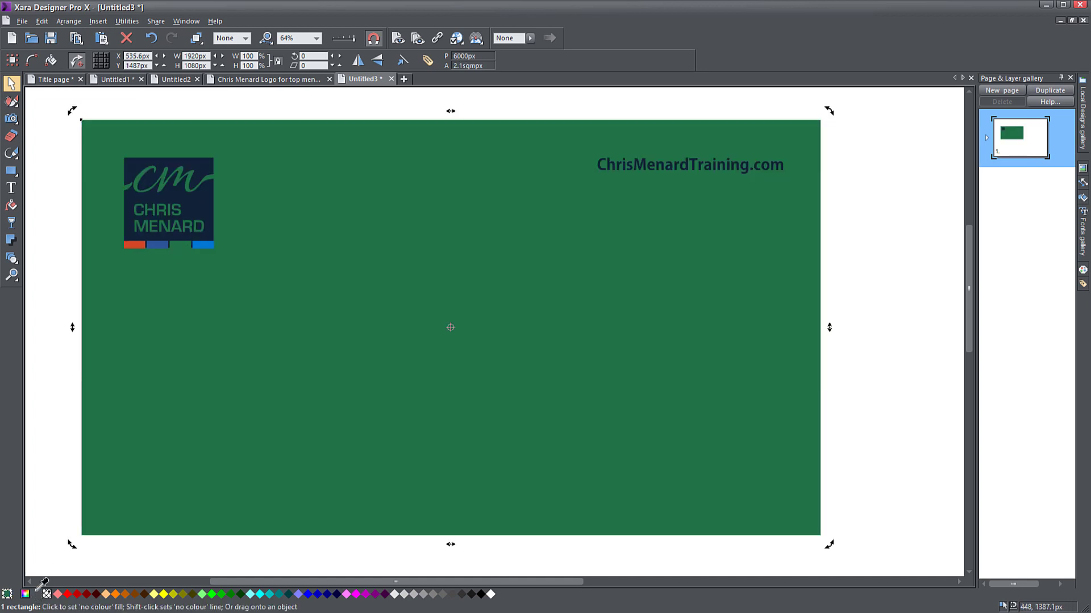
pyautogui.moveTo(44, 578); pyautogui.dragTo(207, 199)
pyautogui.click(151, 195)
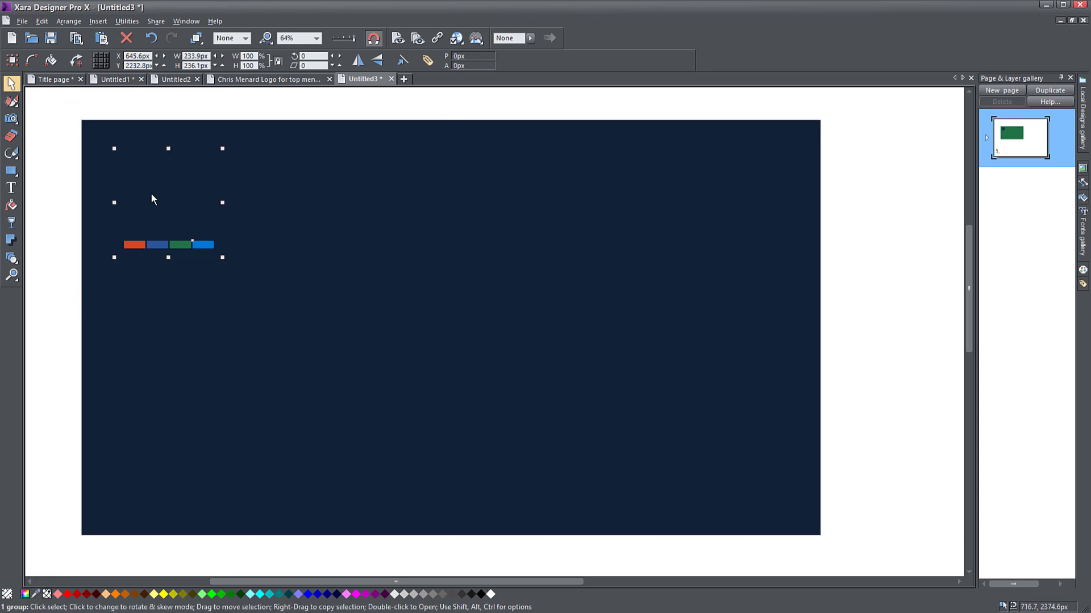
pyautogui.click(491, 594)
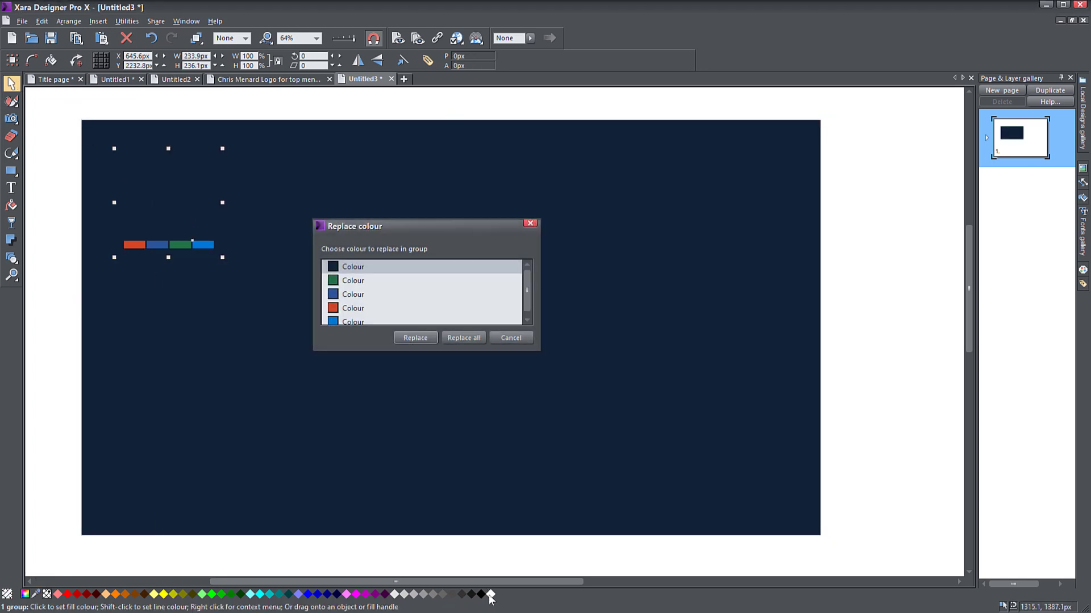
pyautogui.click(459, 339)
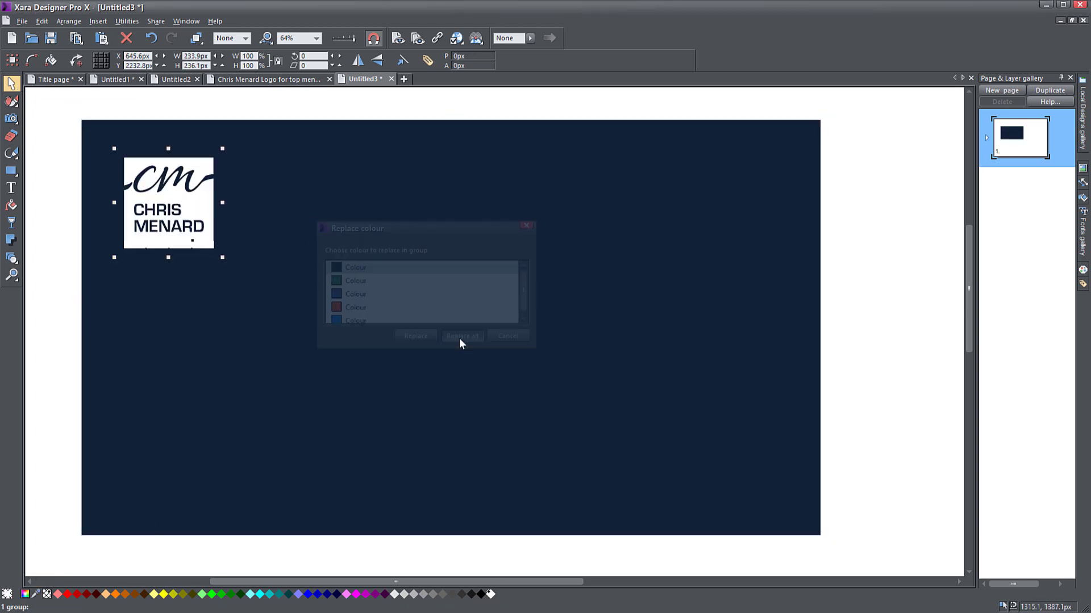
pyautogui.click(151, 38)
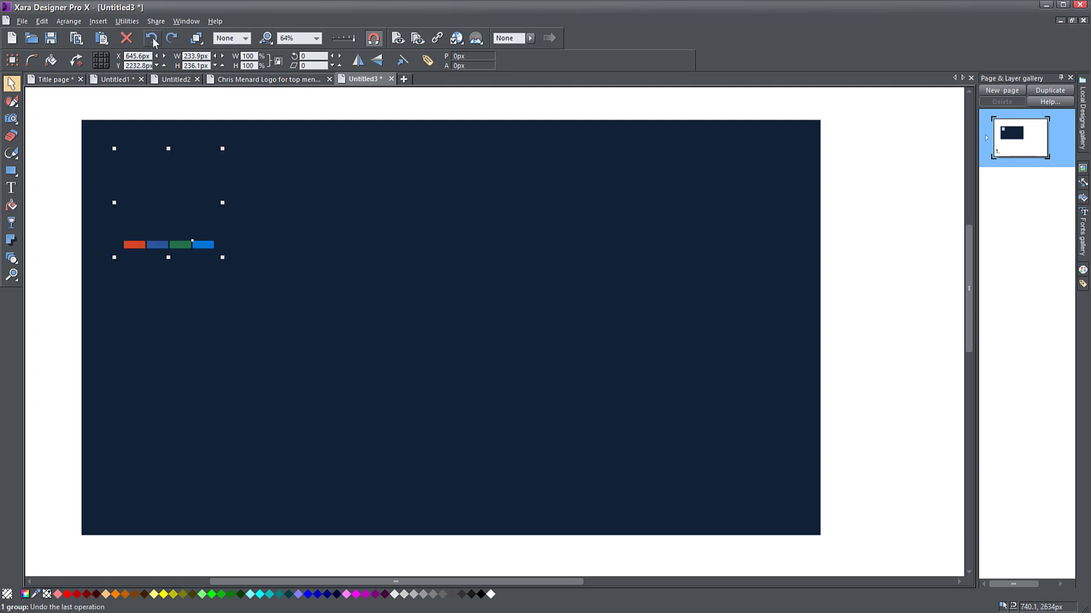
# Ungroup the logo and fill its square background shape white
pyautogui.rightClick(152, 193)
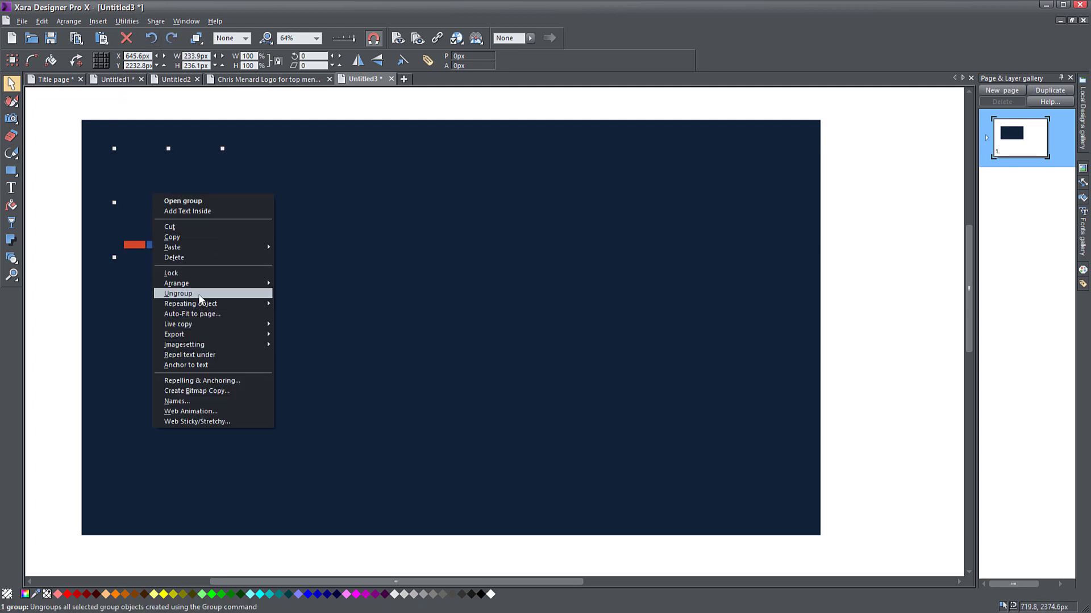
pyautogui.click(199, 294)
pyautogui.click(161, 166)
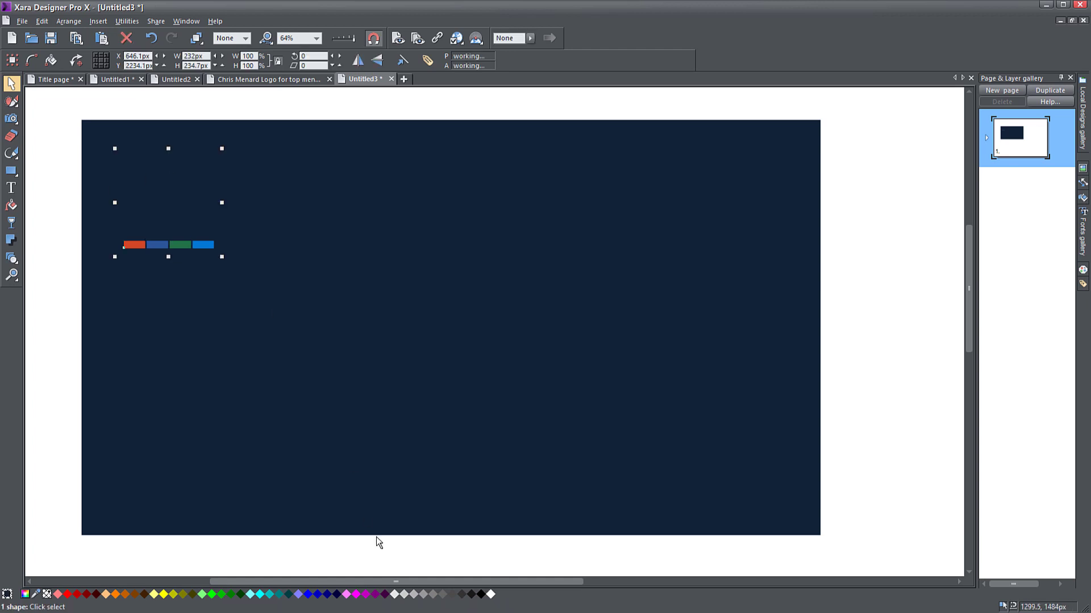
pyautogui.click(491, 594)
pyautogui.click(73, 274)
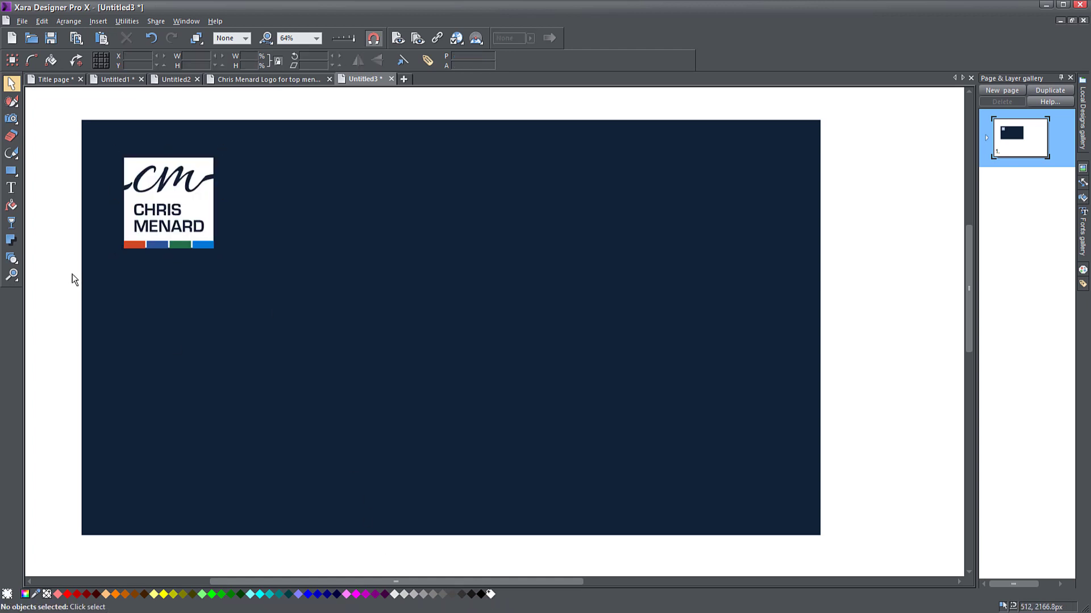
# Colour the ChrisMenardTraining.com website text at top right white
pyautogui.click(683, 195)
pyautogui.click(687, 194)
pyautogui.click(778, 169)
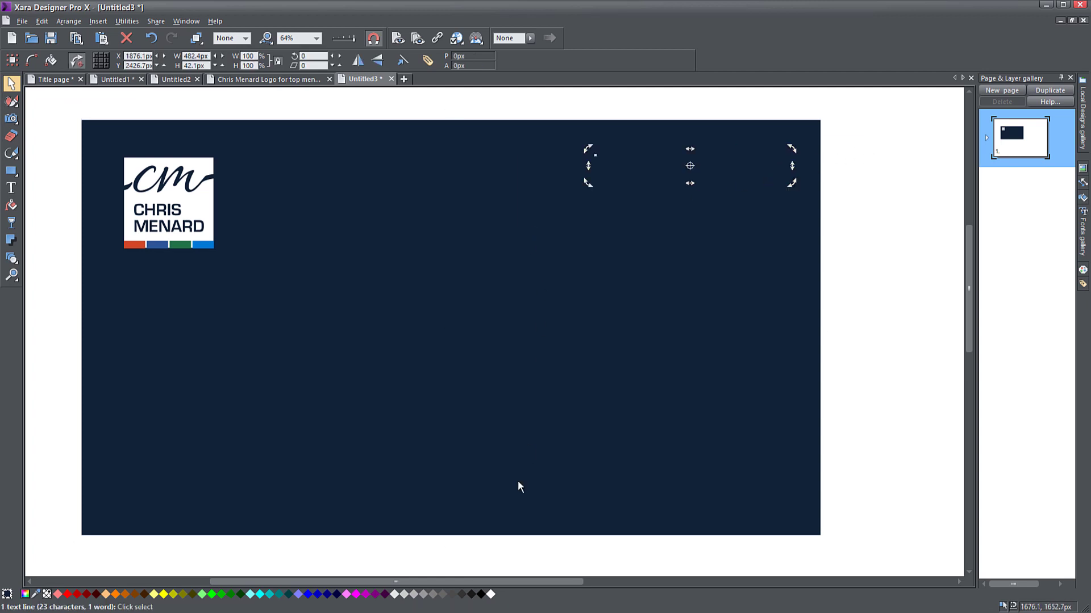
pyautogui.click(490, 594)
pyautogui.click(892, 286)
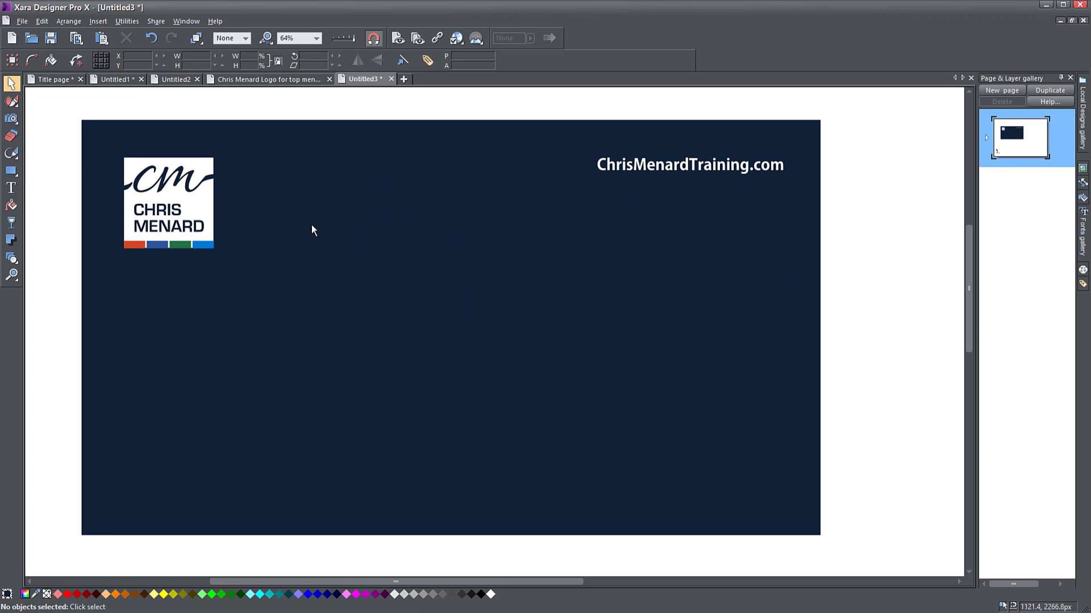
# Export the navy rectangle design as 'Background dark', a 1920 × 1080 JPEG at quality 100
pyautogui.click(380, 295)
pyautogui.hotkey('ctrl', 'shift', 'e')
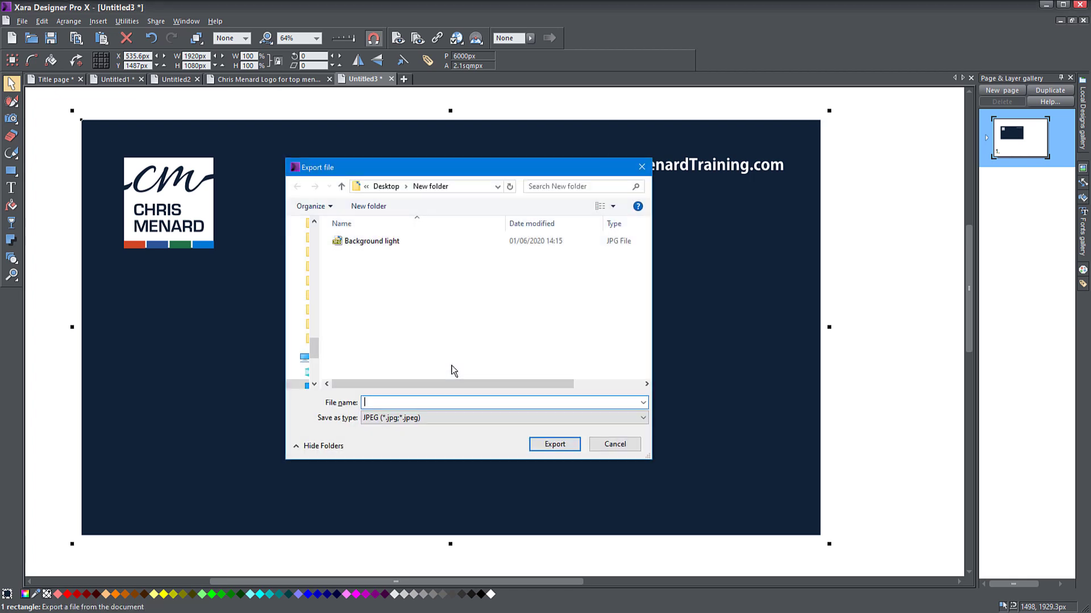
pyautogui.write('Background dark')
pyautogui.click(569, 445)
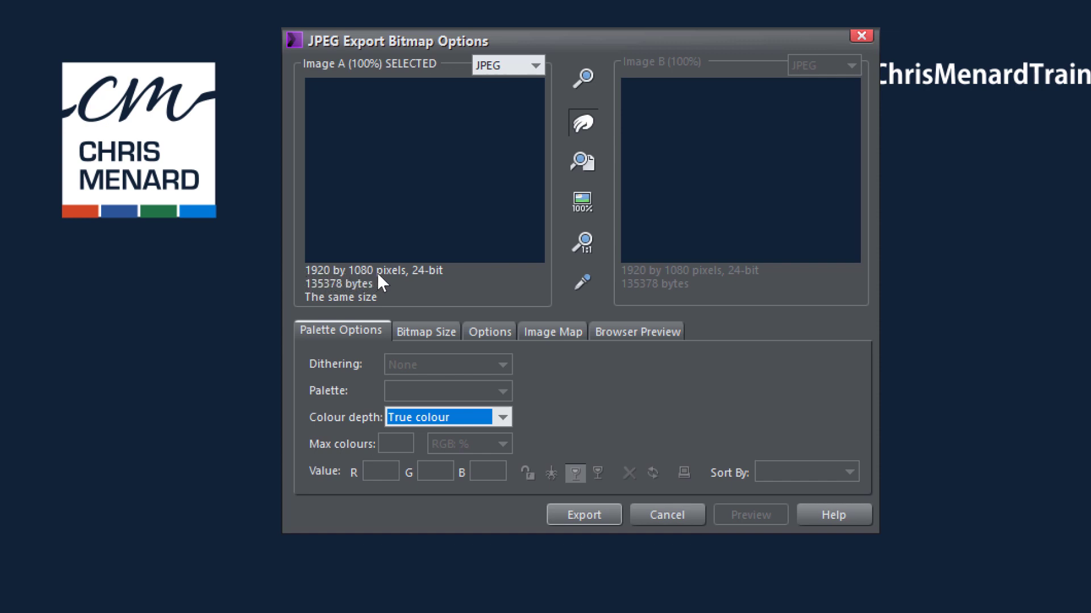
pyautogui.click(487, 334)
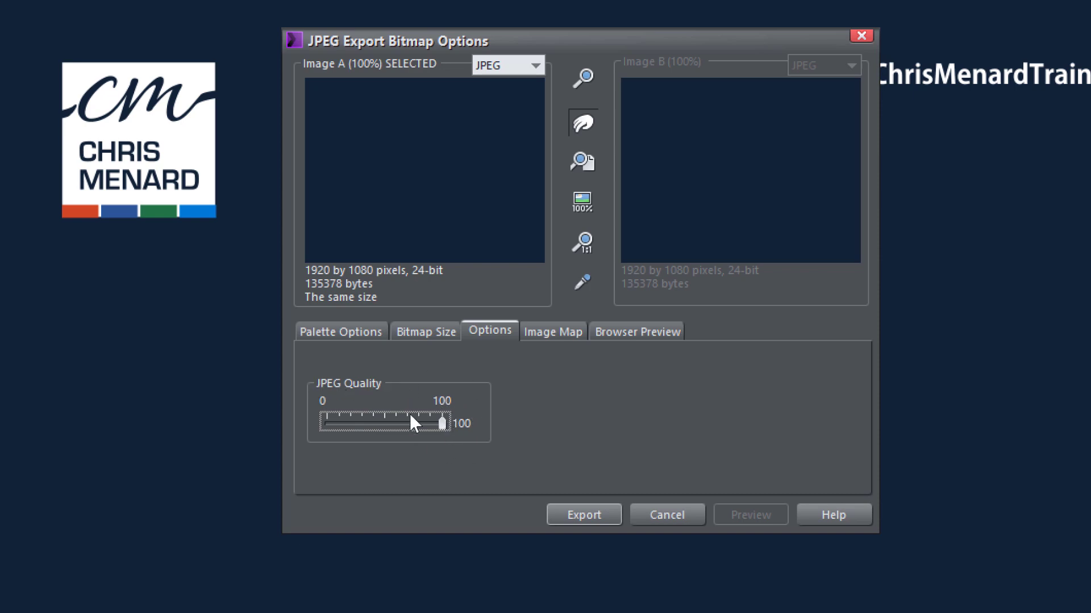
pyautogui.click(584, 507)
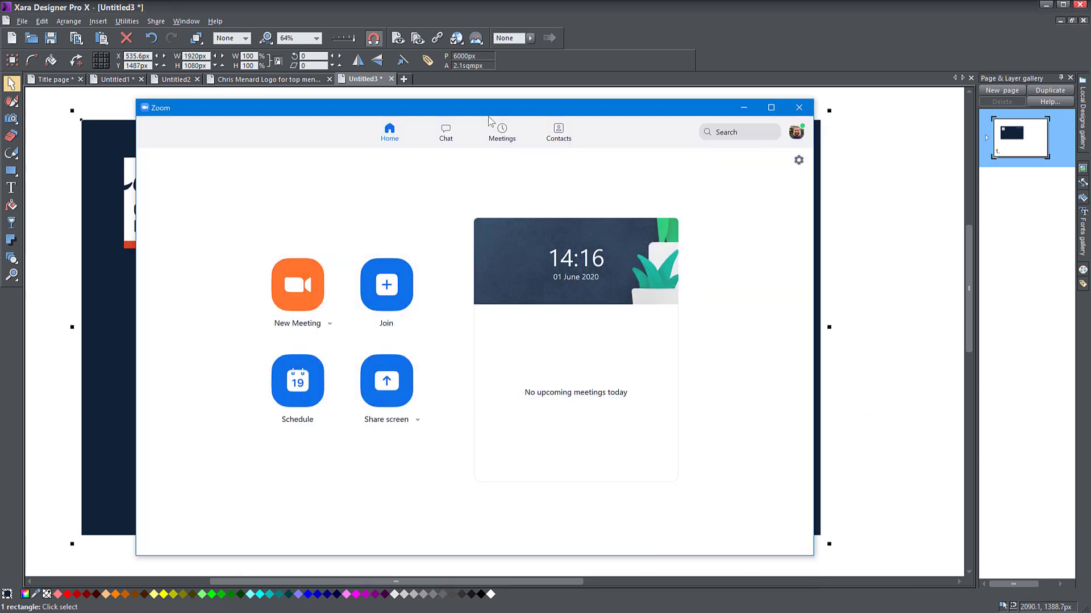
# Open Zoom's settings on the Virtual Background page
pyautogui.moveTo(491, 115); pyautogui.dragTo(504, 68)
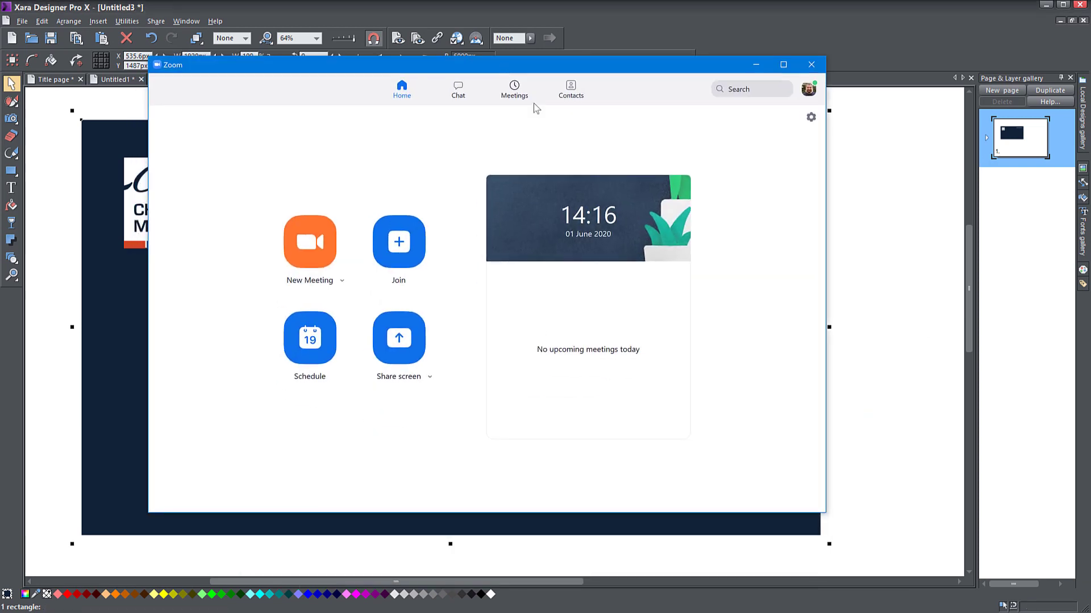
pyautogui.click(810, 117)
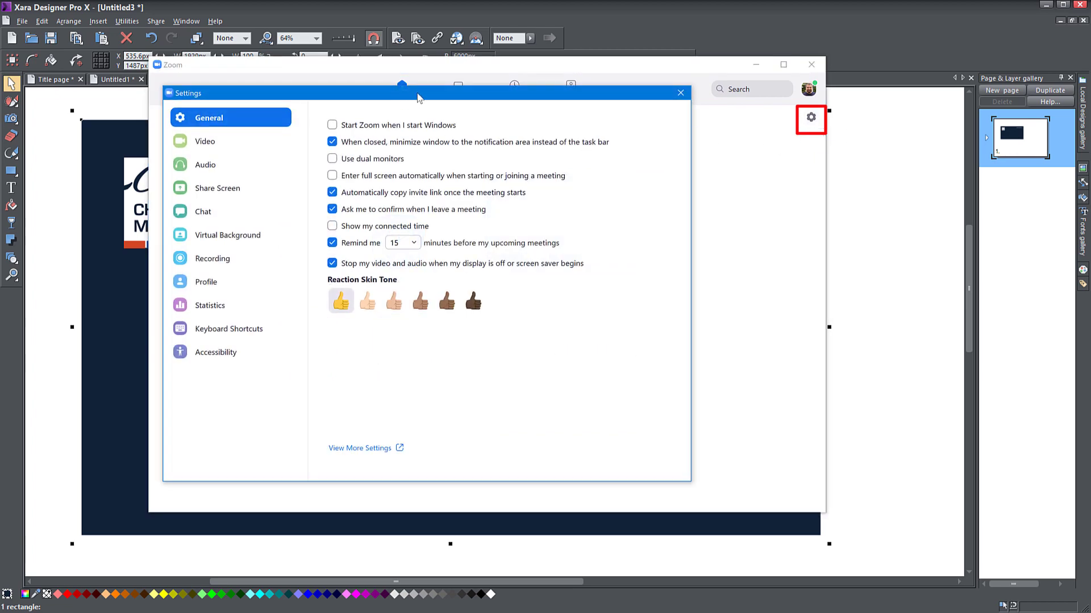
pyautogui.moveTo(425, 97); pyautogui.dragTo(497, 92)
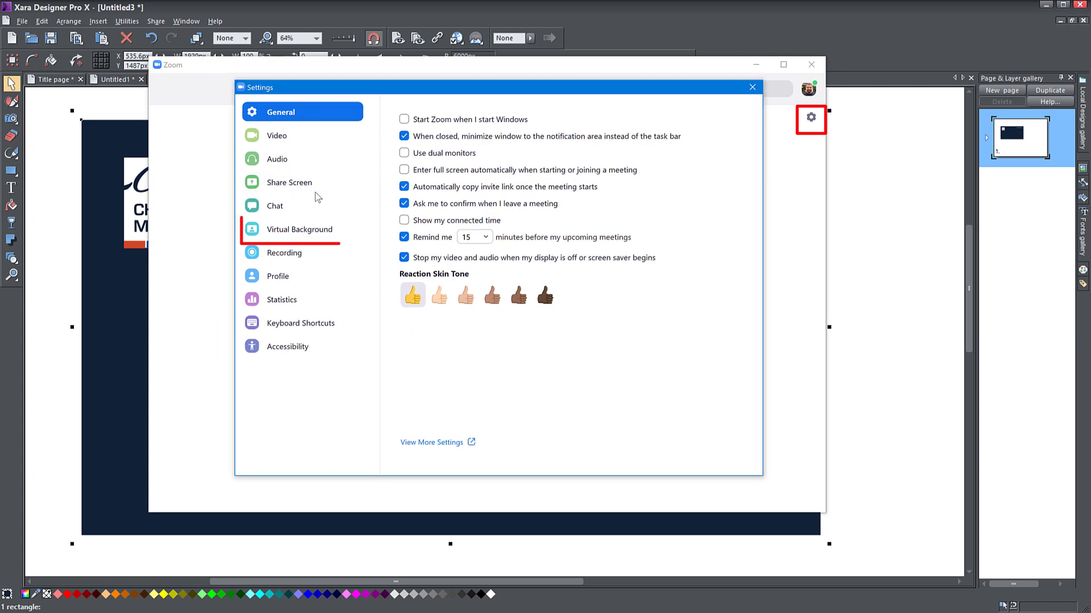
pyautogui.click(276, 233)
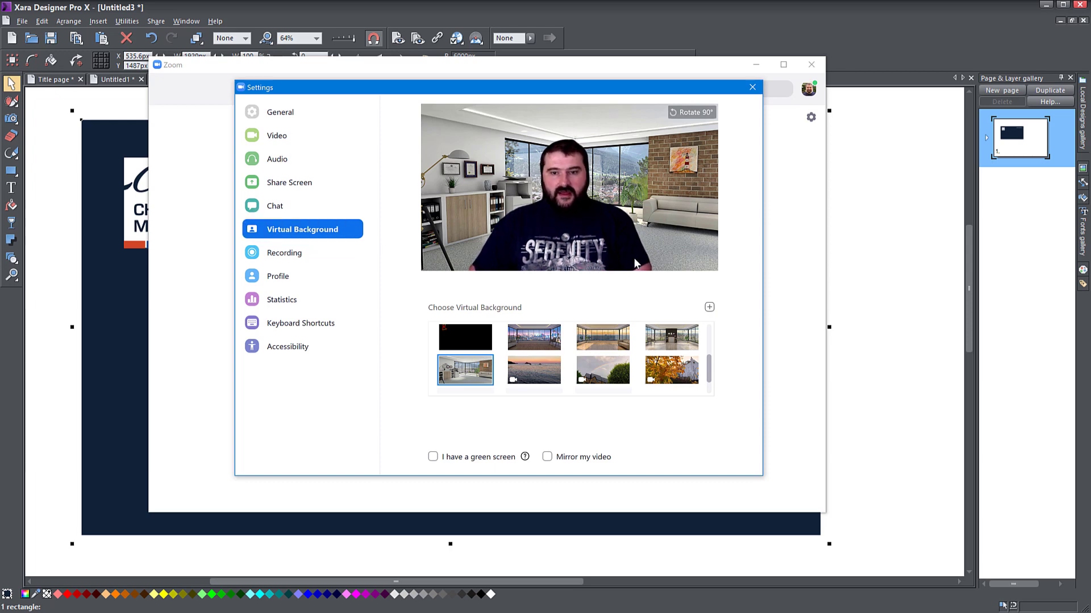
# Start adding an image background and browse to the Desktop's New folder
pyautogui.click(709, 308)
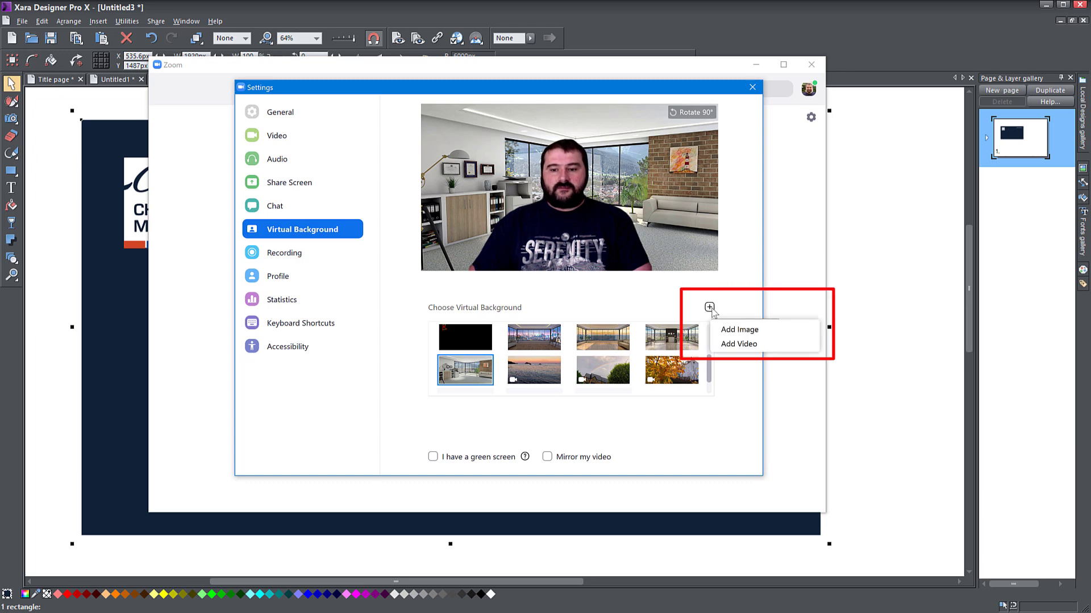
pyautogui.click(732, 325)
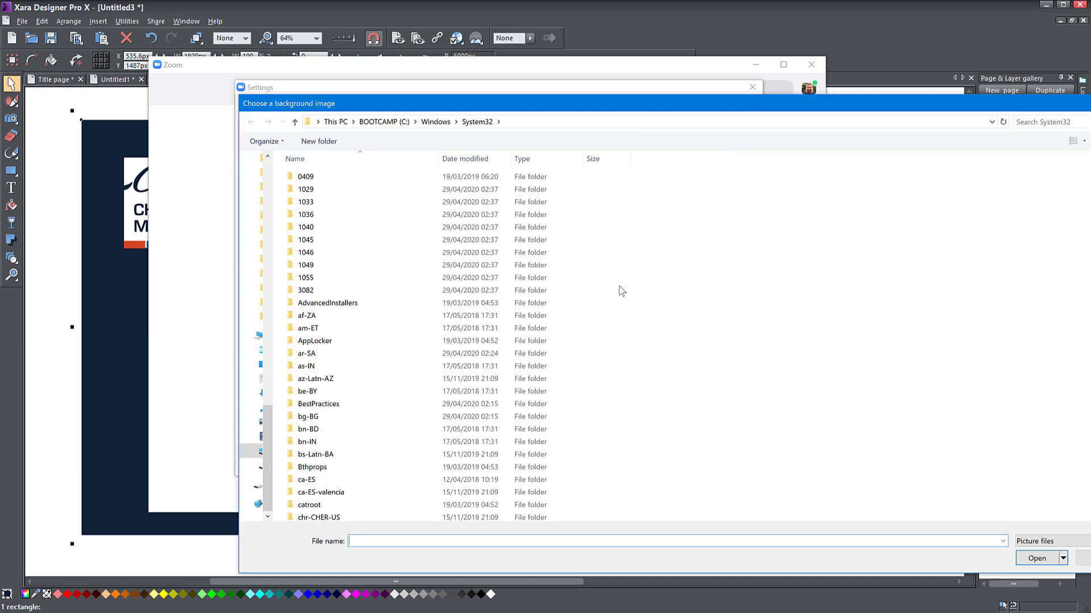
pyautogui.moveTo(267, 415); pyautogui.dragTo(270, 170)
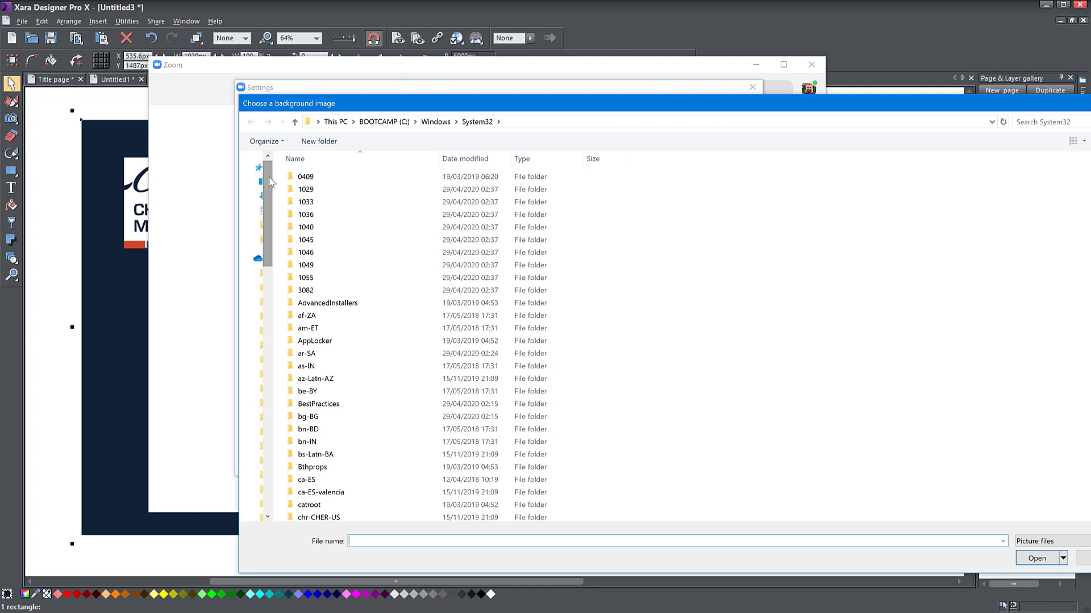
pyautogui.click(260, 224)
# Add the Background light image as Zoom's virtual background
pyautogui.moveTo(471, 104); pyautogui.dragTo(330, 50)
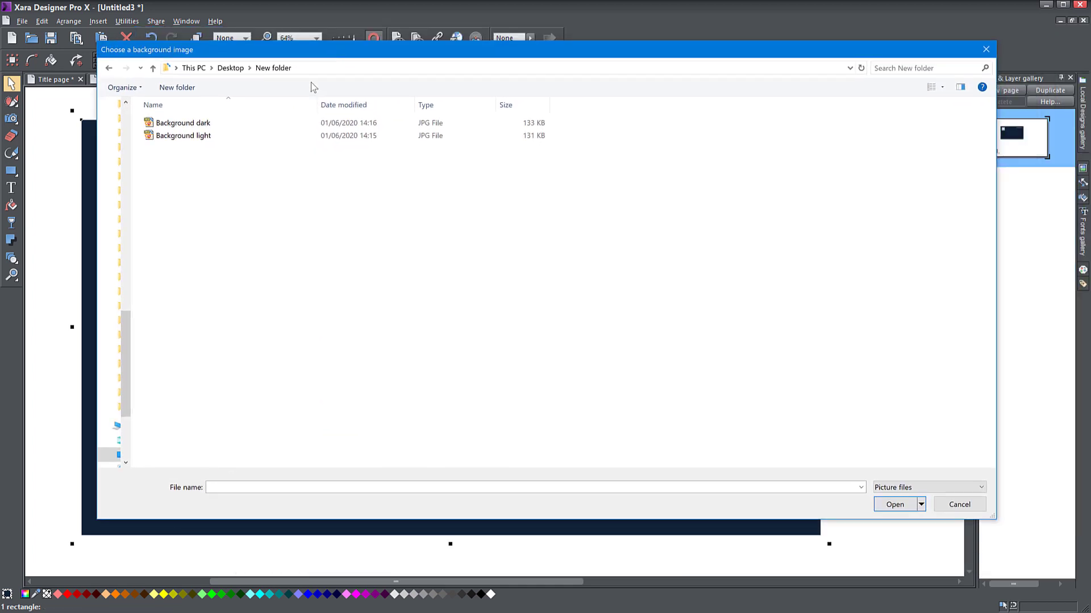
pyautogui.click(198, 138)
pyautogui.click(894, 504)
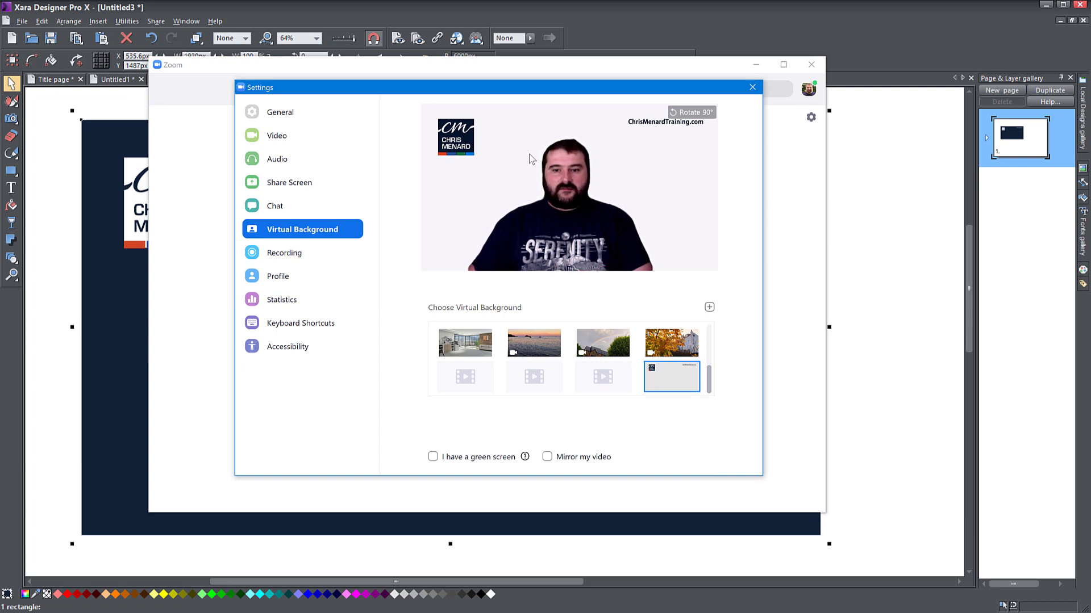
# Add the Background dark image and apply it as Zoom's virtual background
pyautogui.click(709, 307)
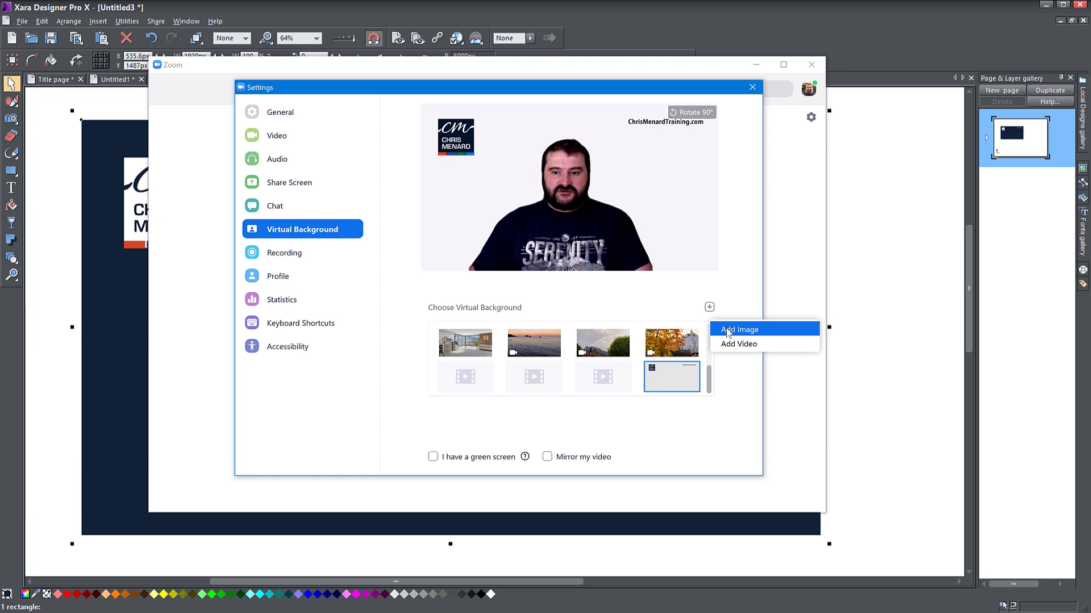
pyautogui.click(726, 330)
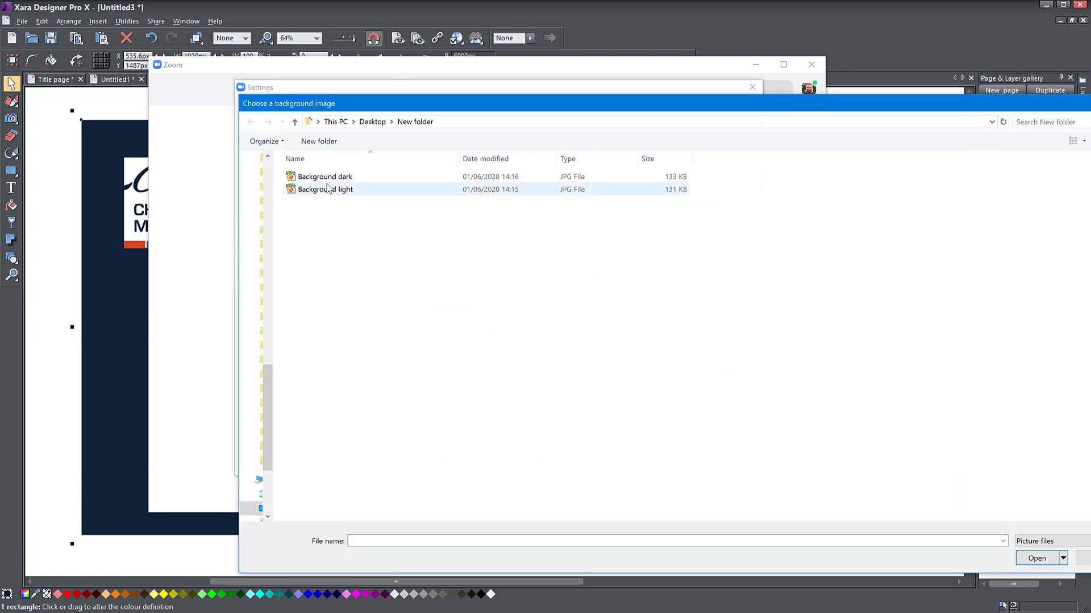
pyautogui.click(328, 178)
pyautogui.click(1031, 559)
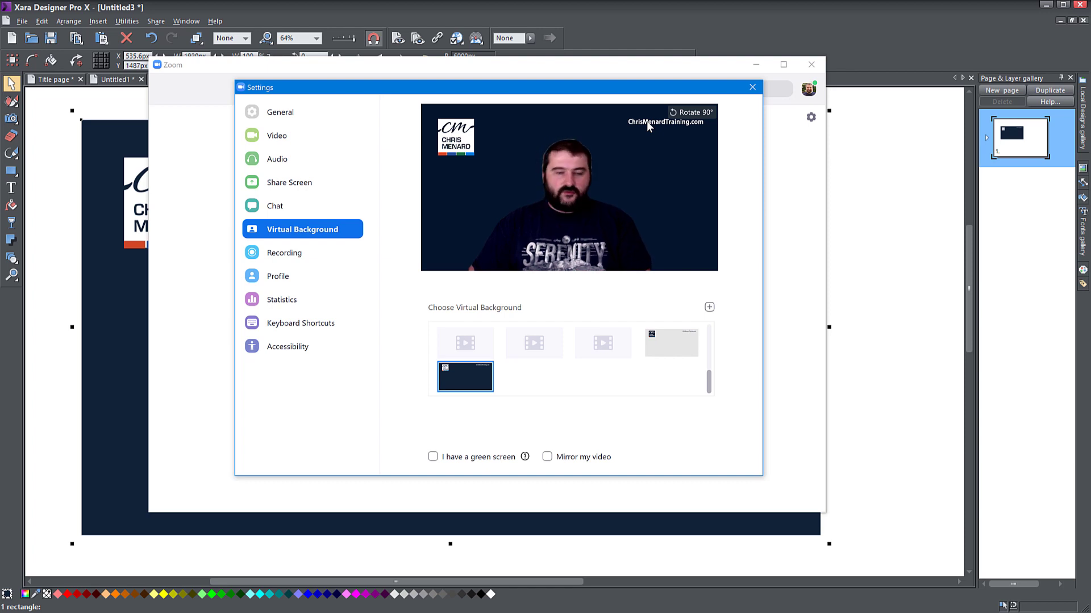
# Bring Xara's navy design back to the front and close the Zoom Settings dialog
pyautogui.click(611, 17)
pyautogui.click(752, 87)
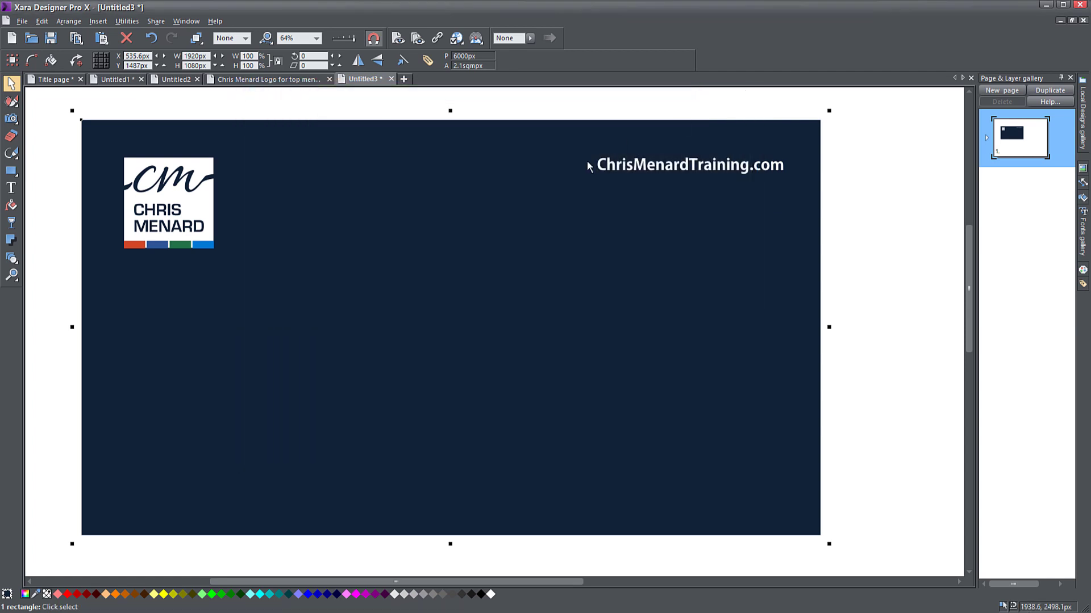